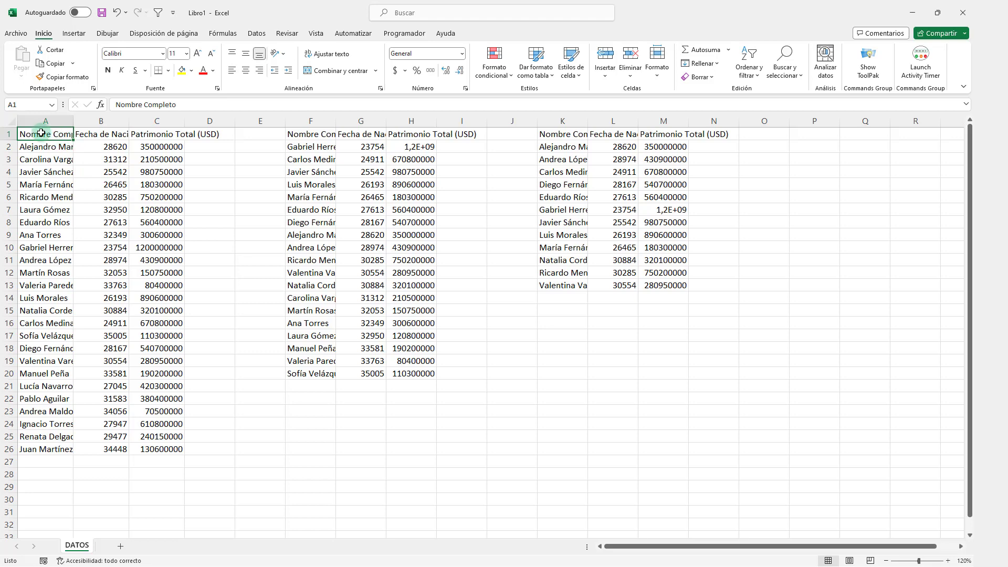
Select the first and second tables in turn, then clear the selection
mouse_move(41, 134)
mouse_down()
mouse_move(171, 384)
mouse_move(173, 450)
mouse_up()
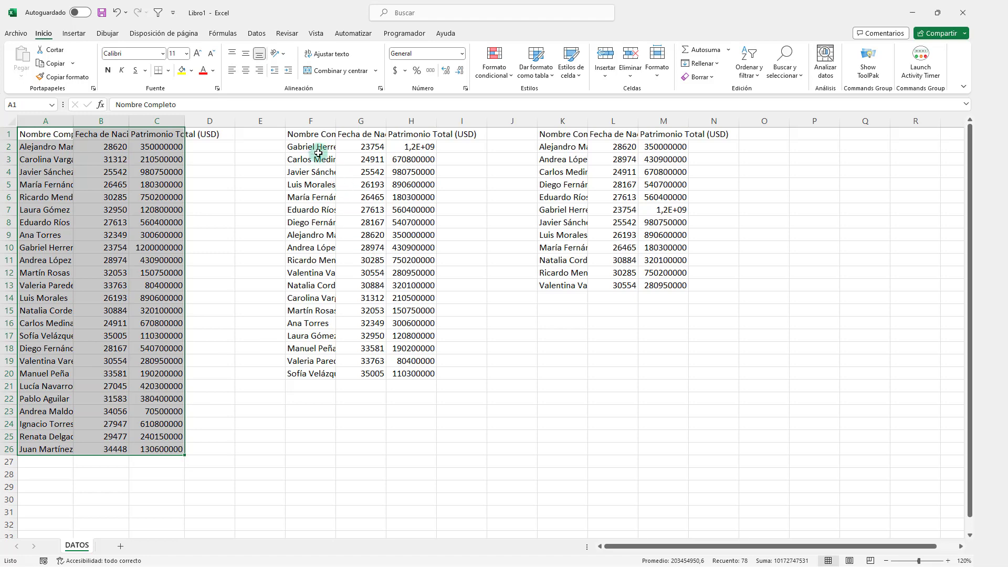
drag(304, 135, 424, 373)
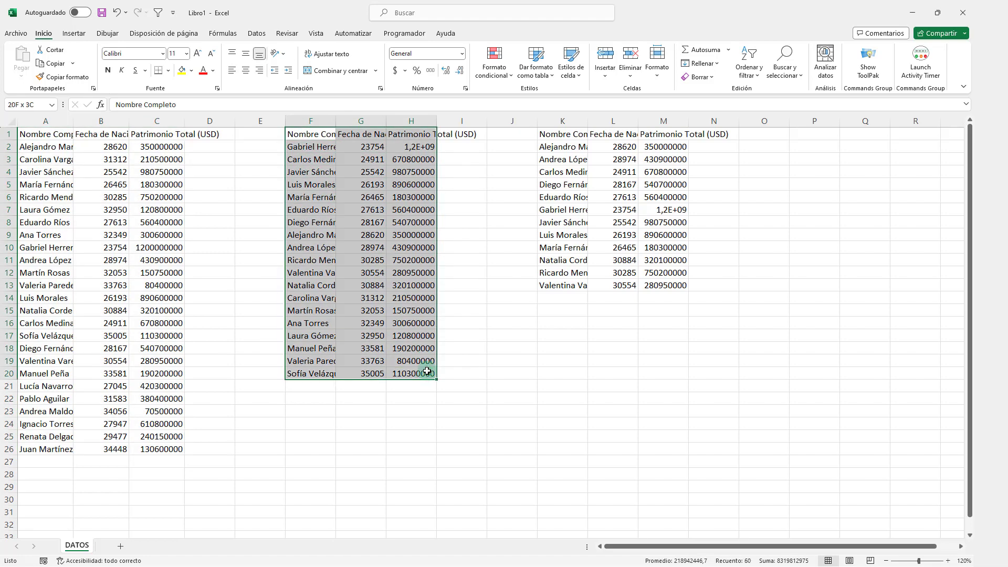
click(490, 196)
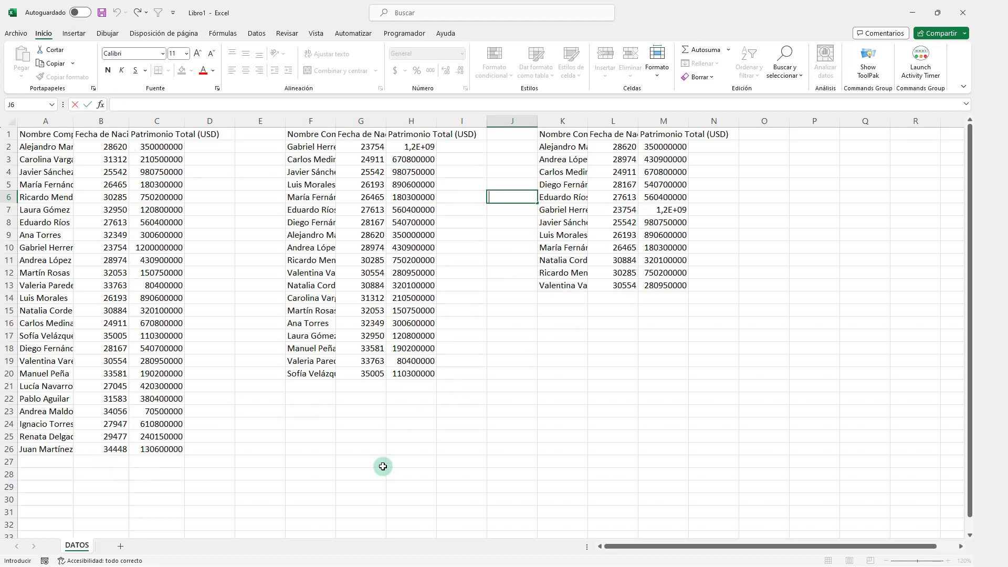
click(248, 267)
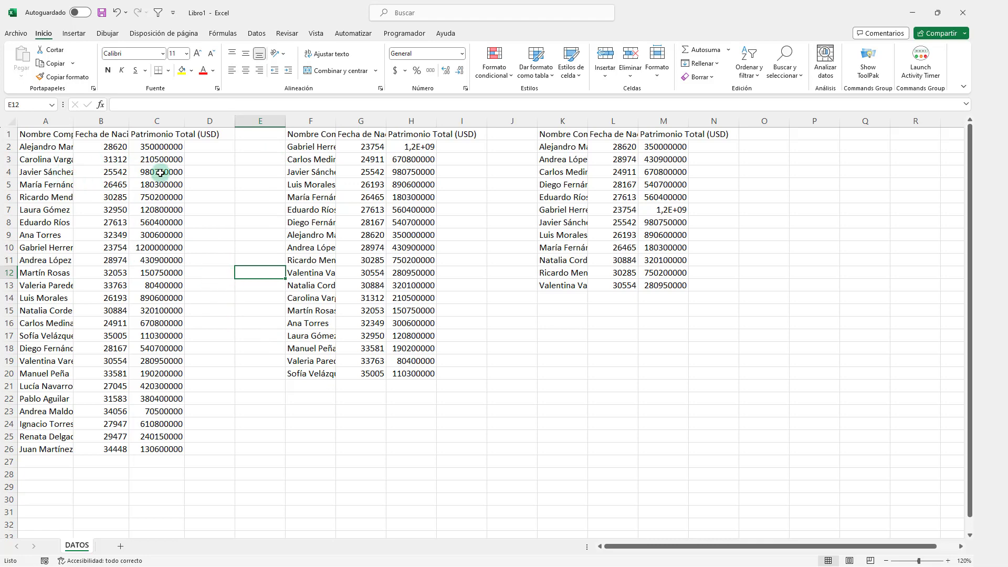
Inspect the name, Fecha de Nacimiento and Patrimonio columns across the tables, then return to A1
click(62, 121)
key(ctrl+c)
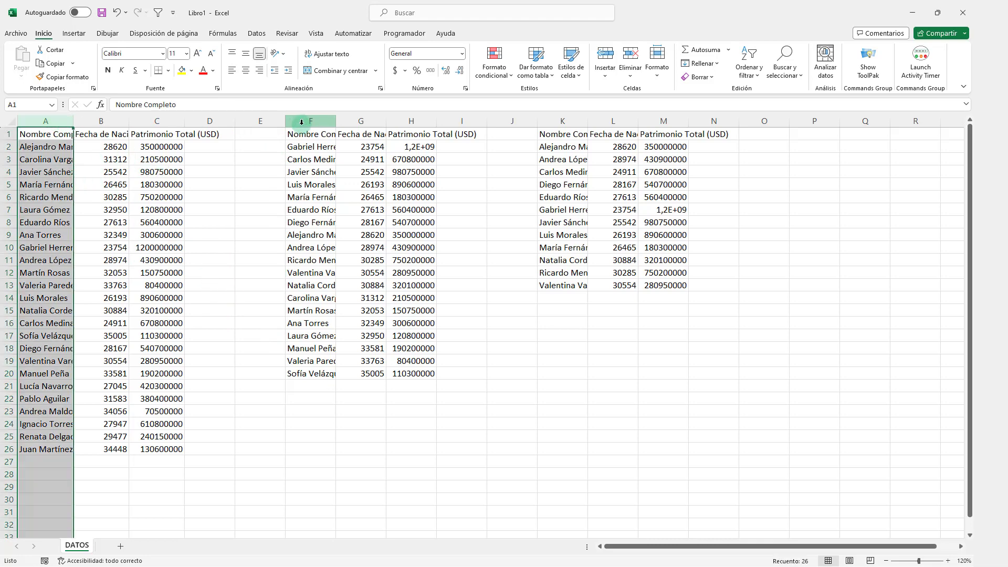
click(305, 124)
click(562, 121)
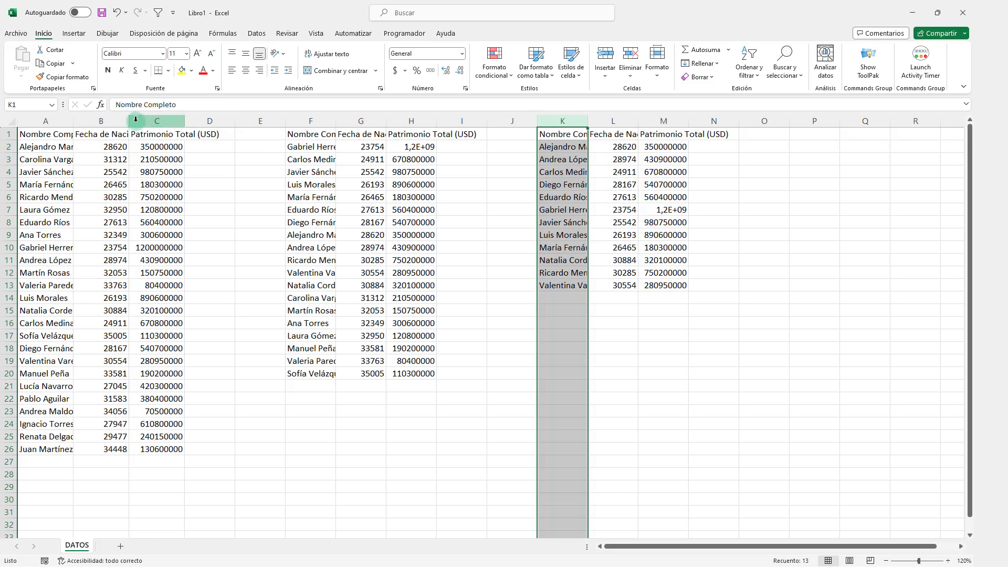
click(118, 122)
click(367, 122)
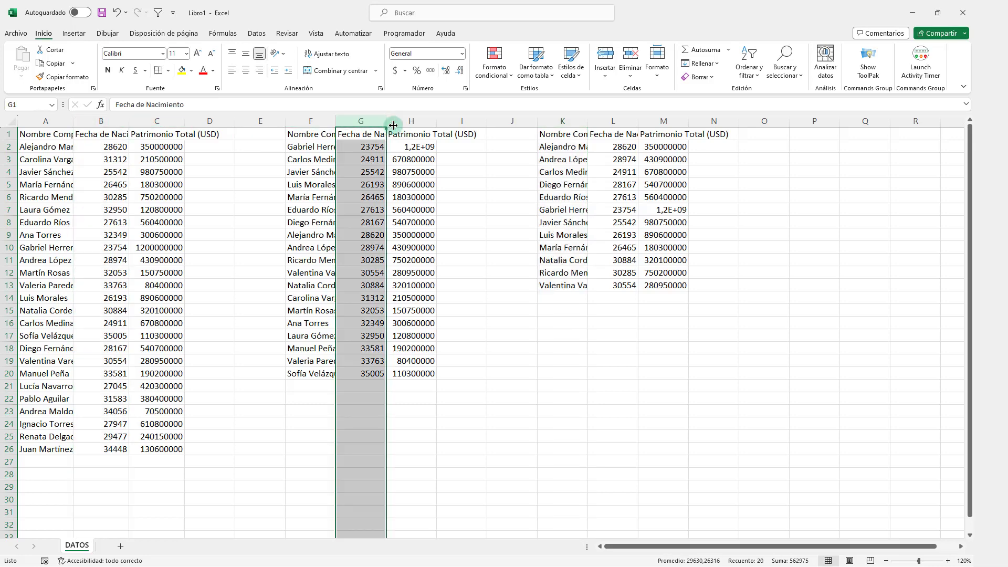
click(613, 122)
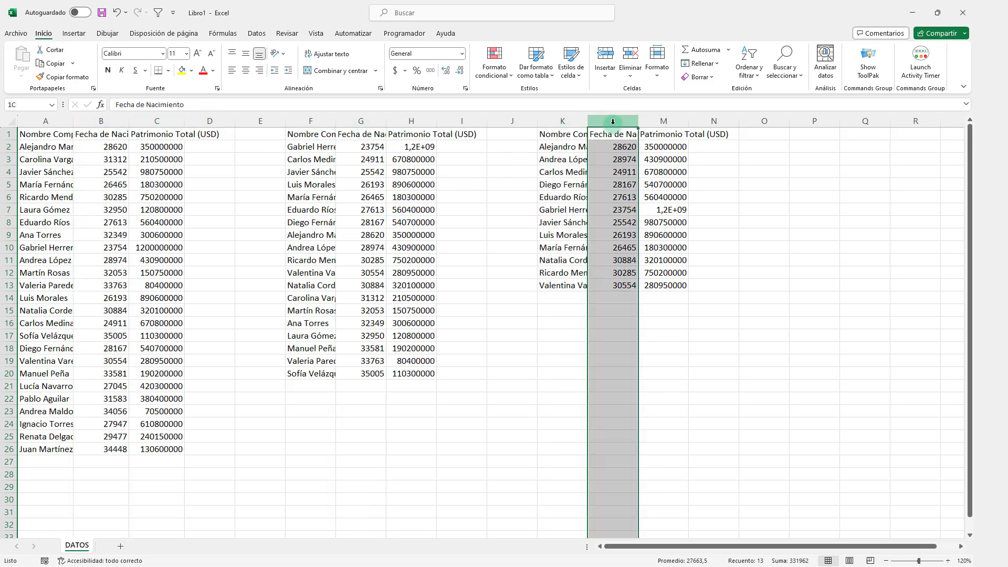
click(414, 124)
click(156, 121)
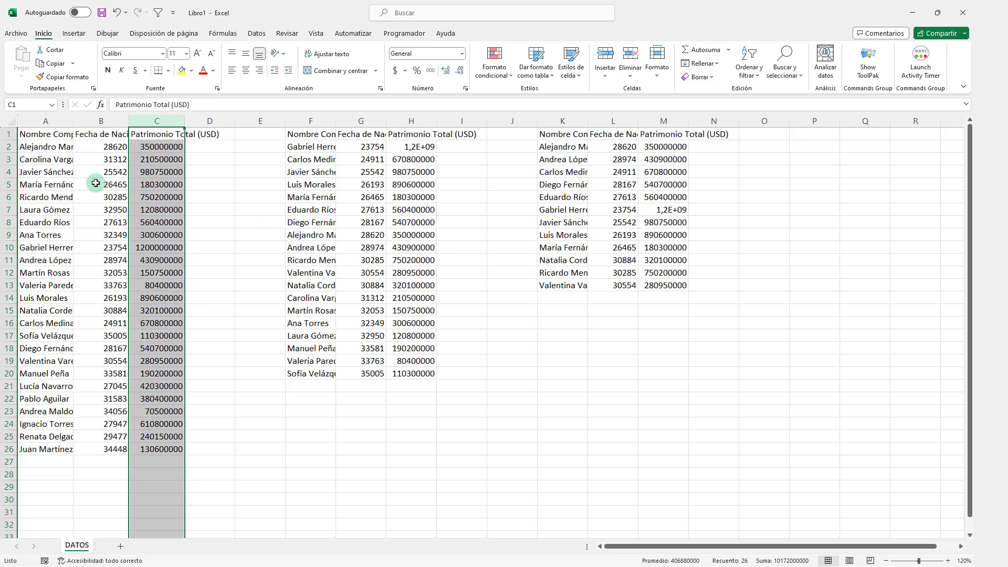
click(63, 172)
click(44, 135)
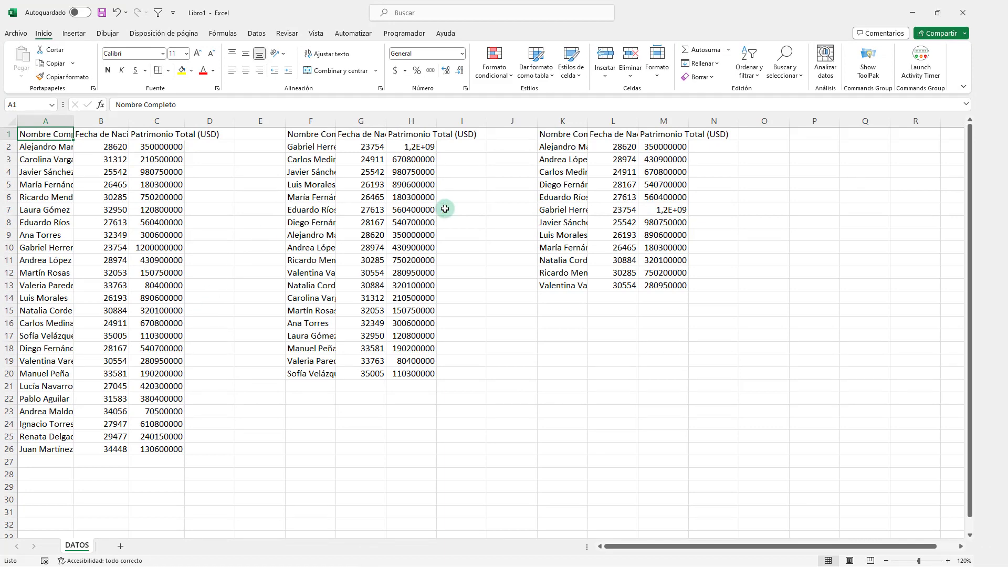
Enable the Programador tab through Personalizar la cinta de opciones
click(402, 34)
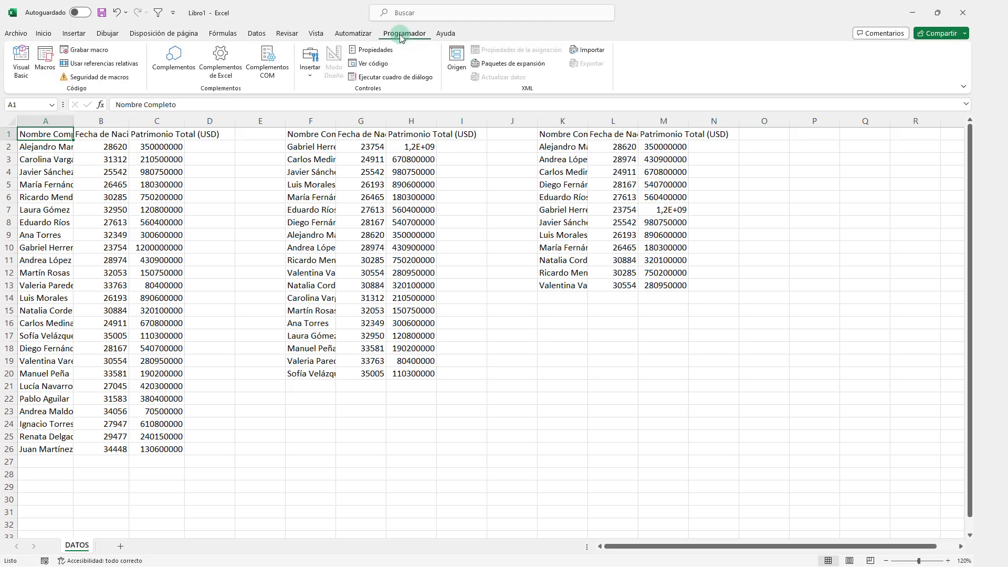
right_click(401, 38)
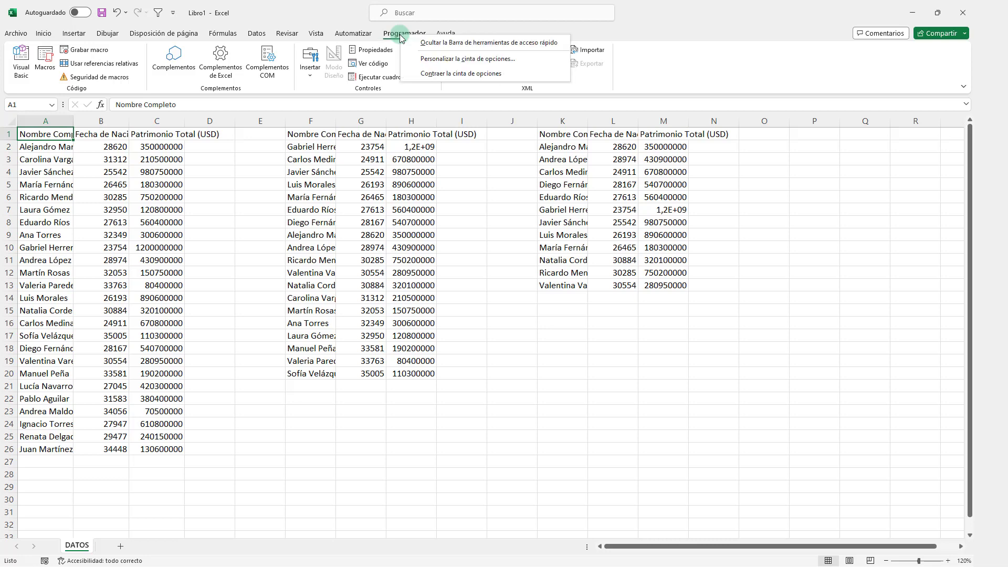
right_click(346, 32)
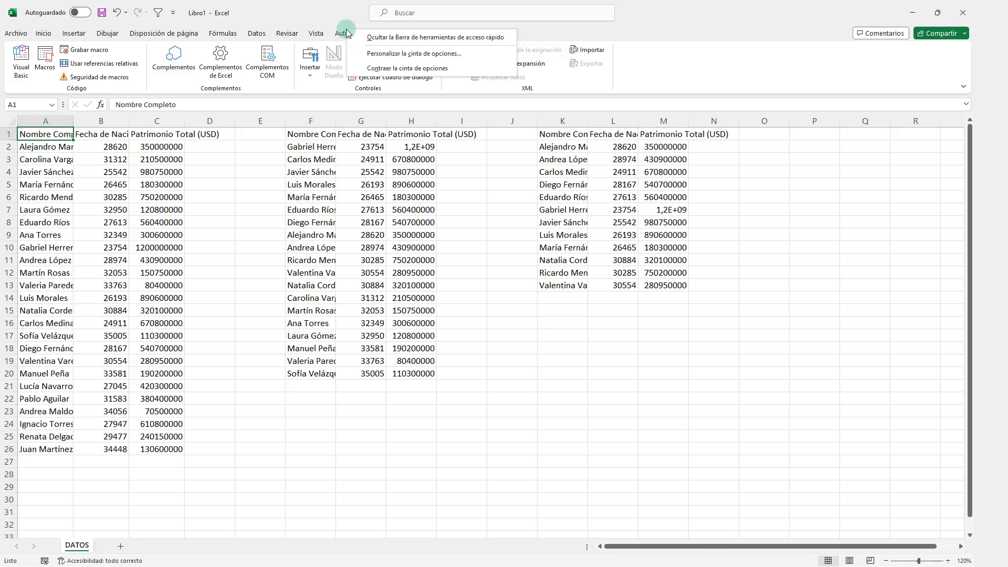
right_click(318, 33)
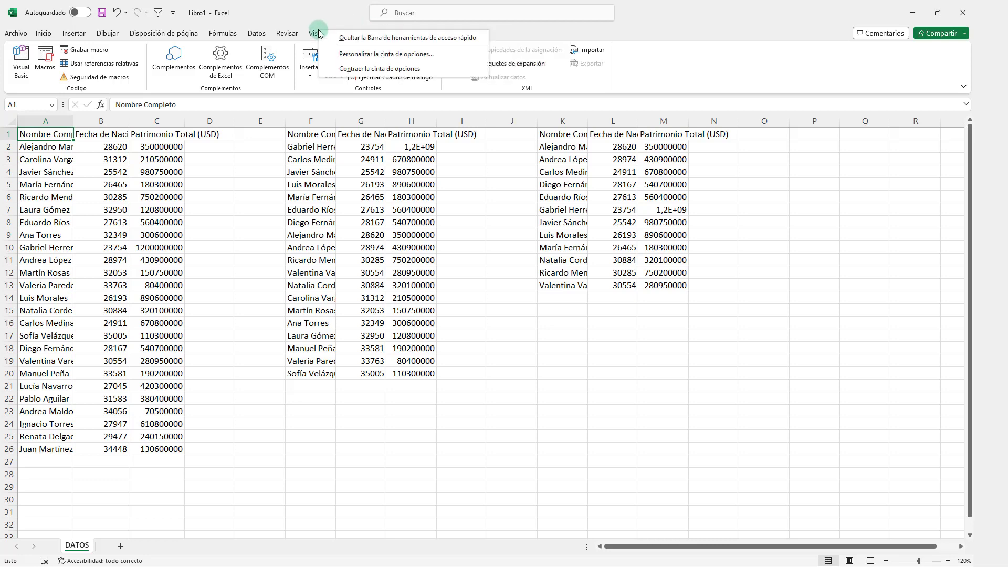
click(352, 54)
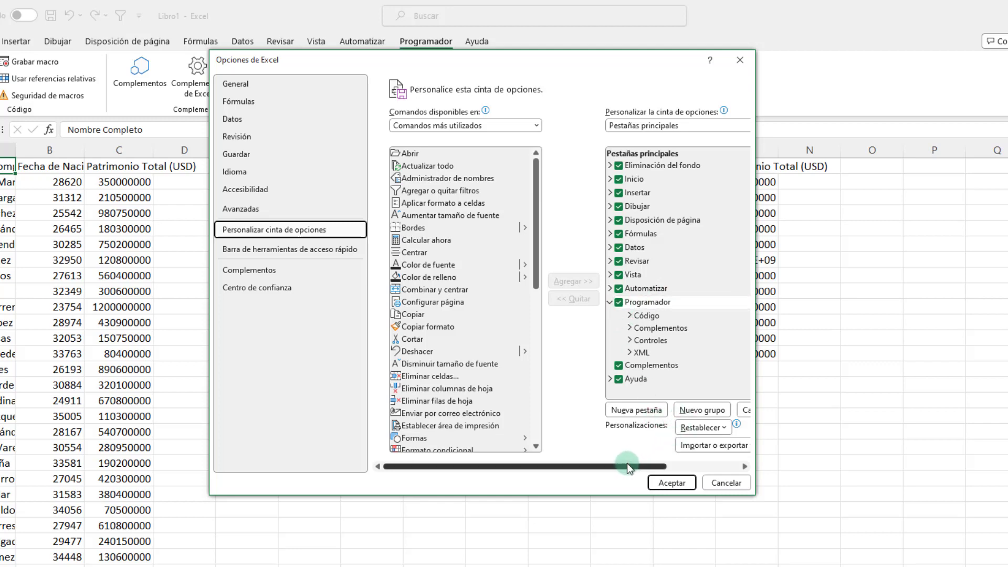
drag(635, 464, 709, 464)
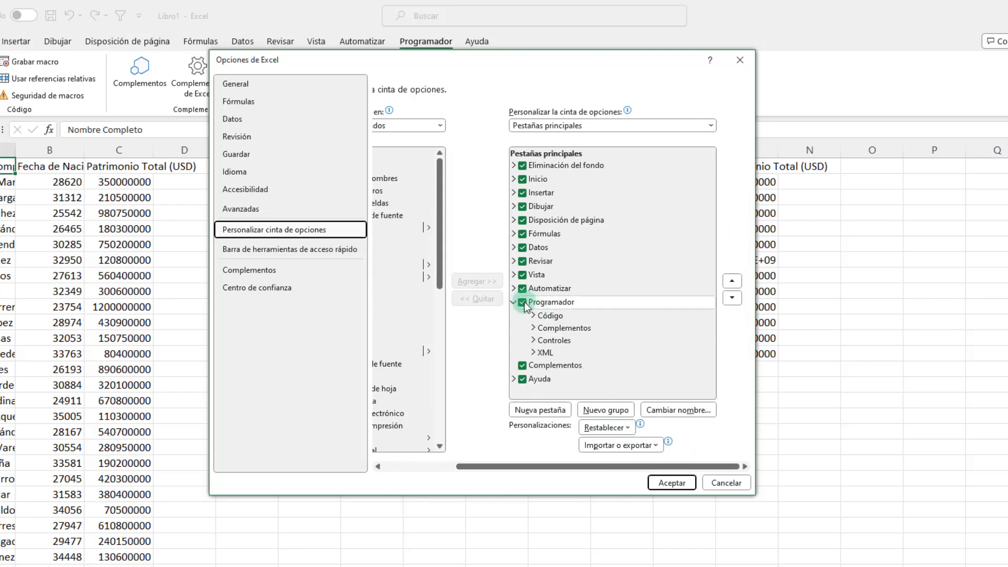
click(673, 493)
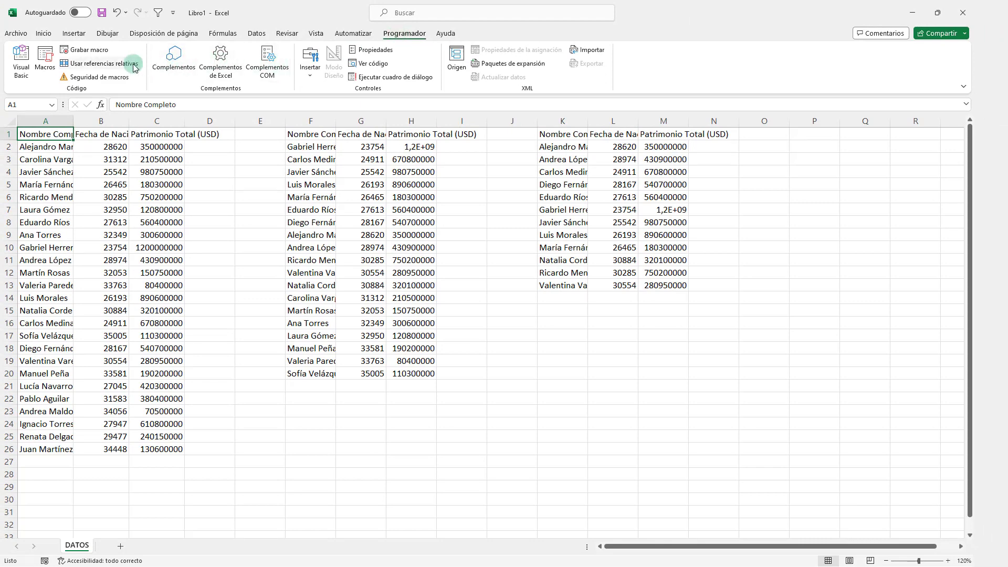
Turn on Usar referencias relativas for macro recording
click(87, 66)
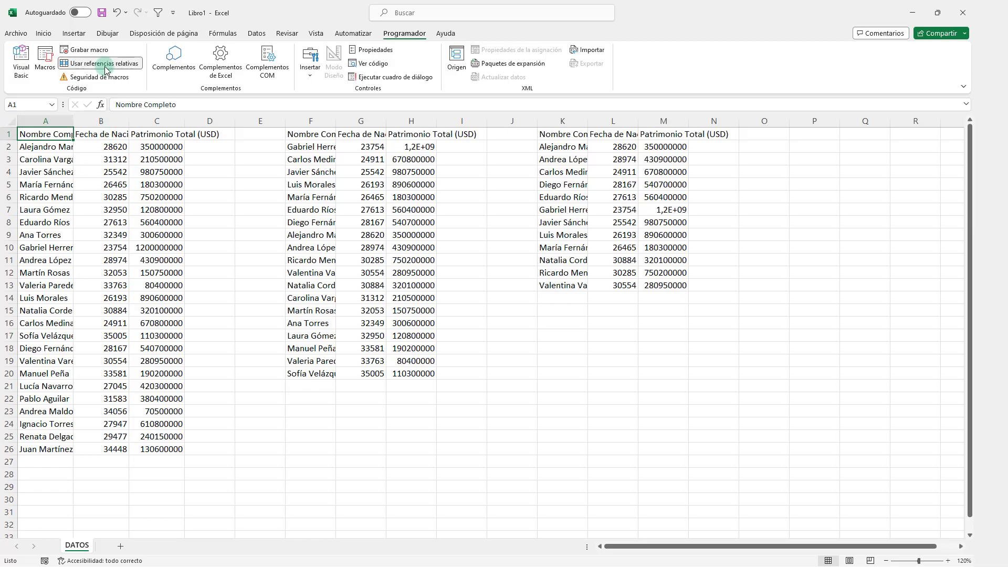
Name the new macro FORMATO_DATOS, store it in Este libro, and begin recording
click(88, 50)
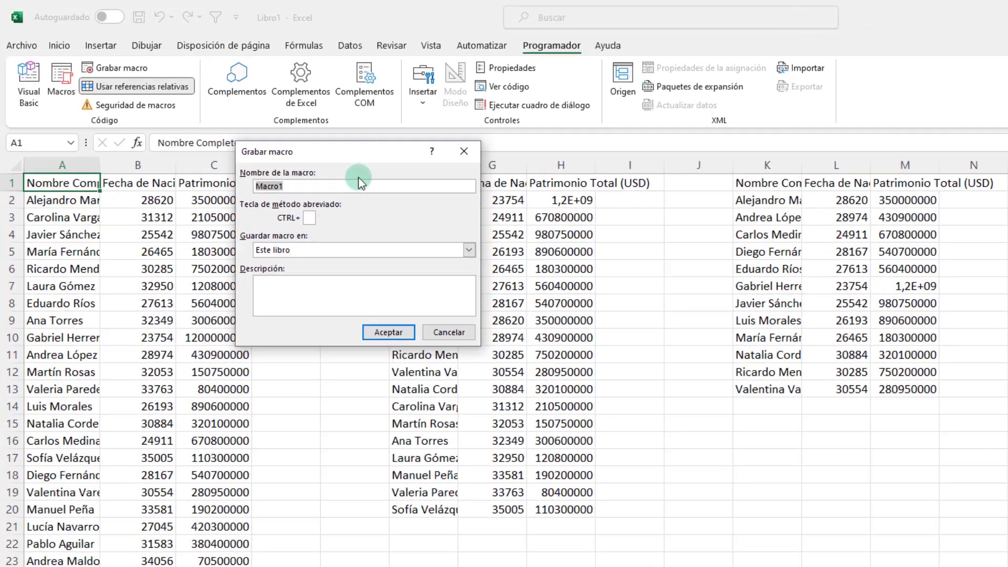
text(F)
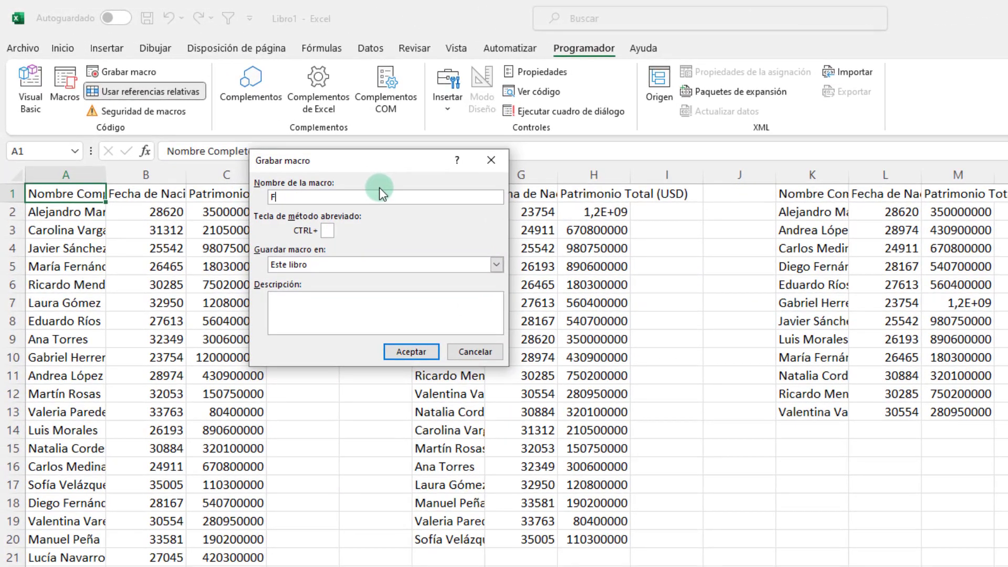
text(O)
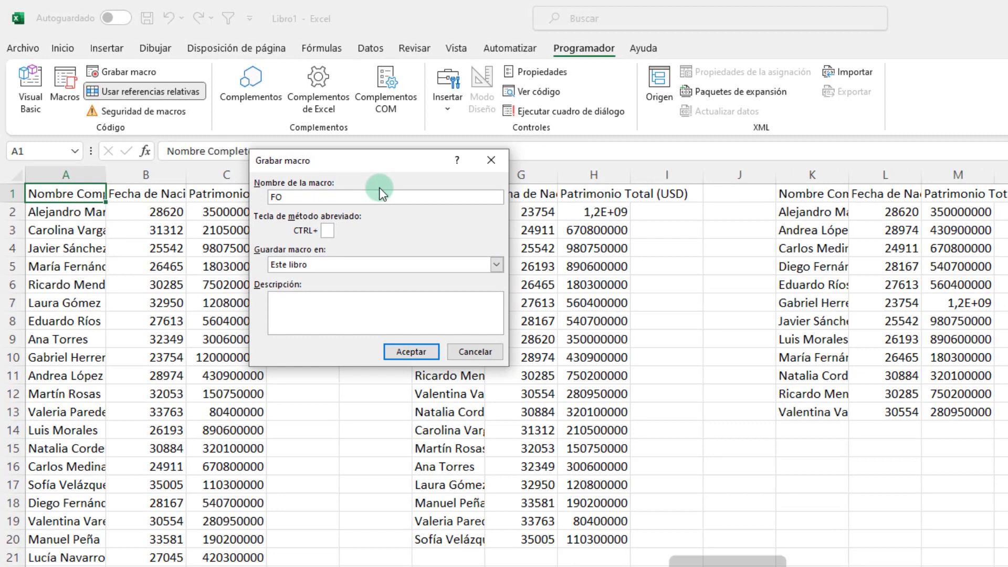
text(RMATODAT)
text(OS)
key(BackSpace)
key(BackSpace)
key(BackSpace)
key(BackSpace)
key(BackSpace)
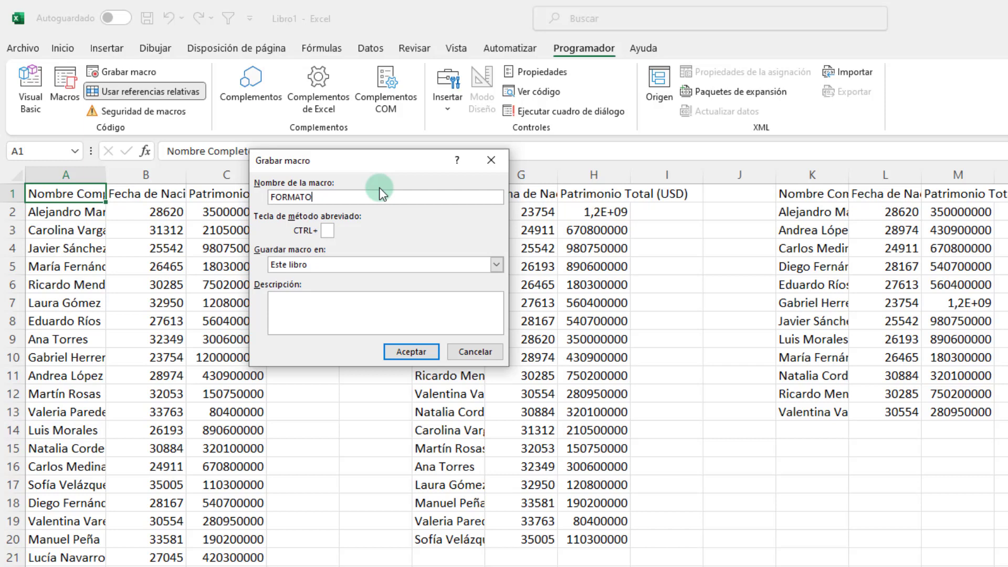
text(_DATOS)
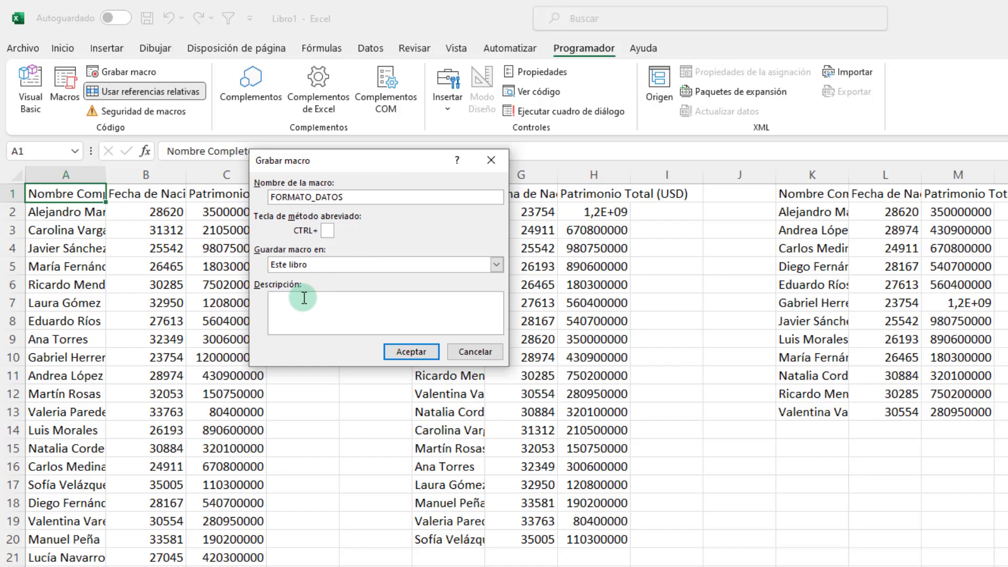
click(425, 353)
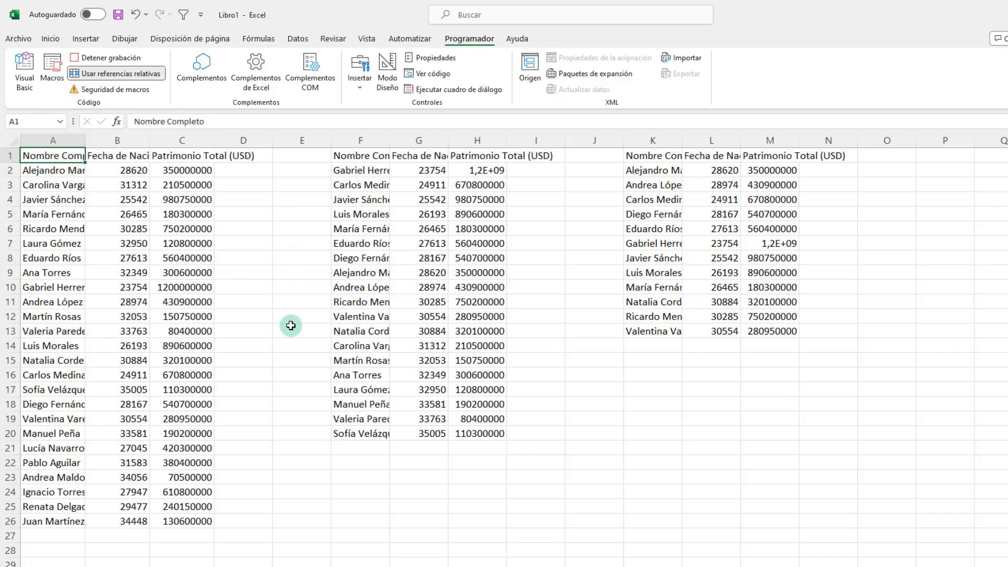
Give the A1:C1 headers the orange Énfasis4 style in bold, then select the whole table
key(ctrl+shift+Right)
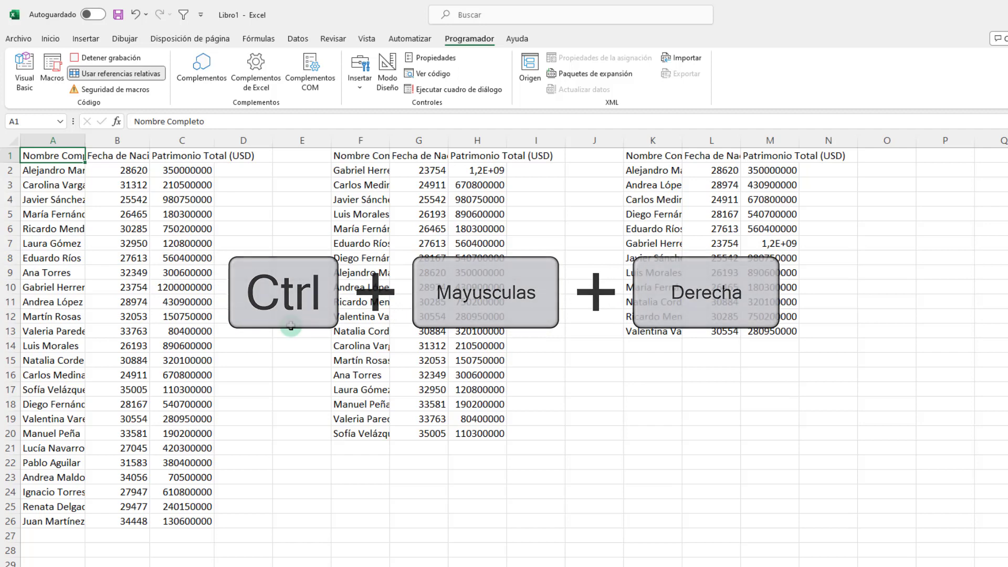
key(ctrl+shift+Right)
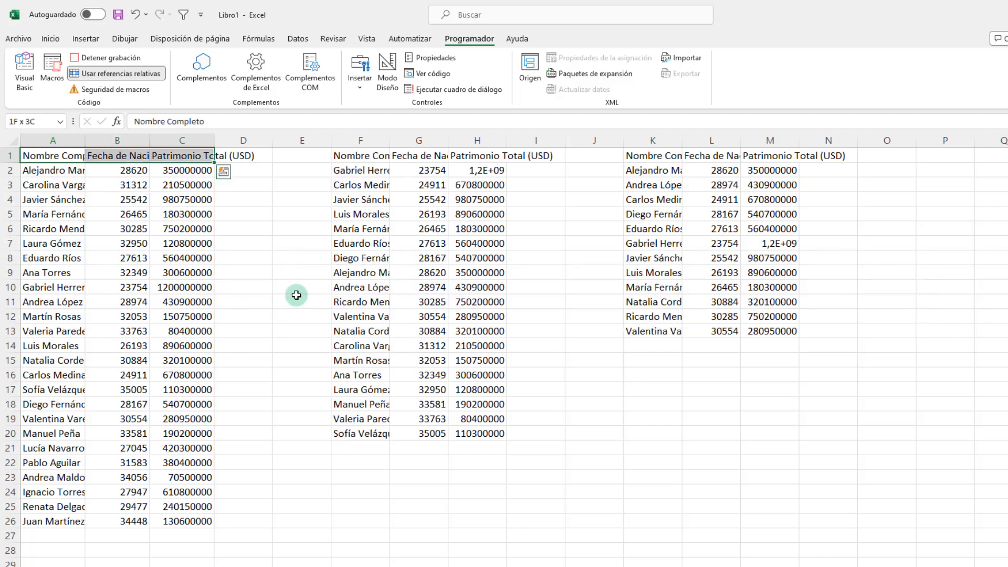
click(50, 37)
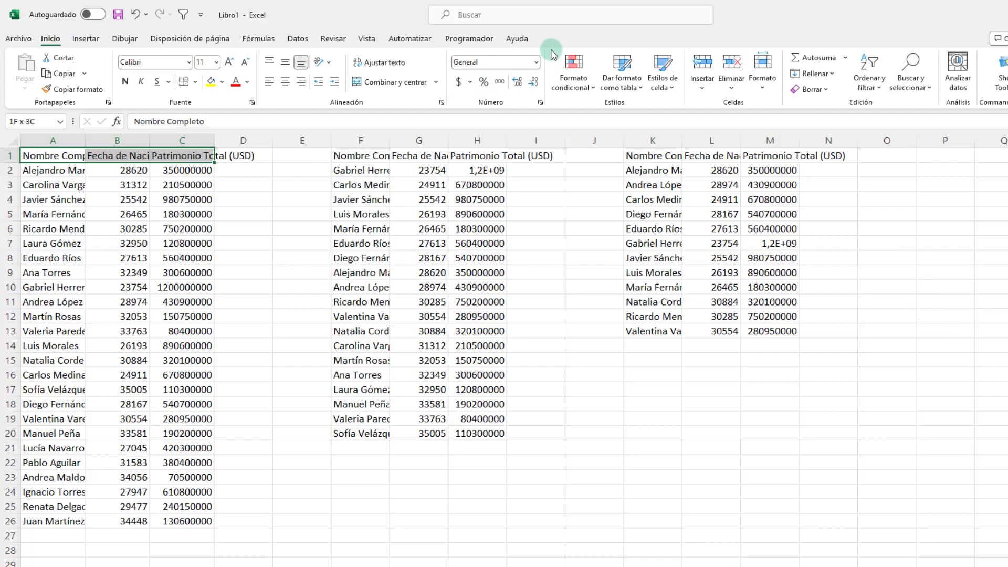
click(662, 76)
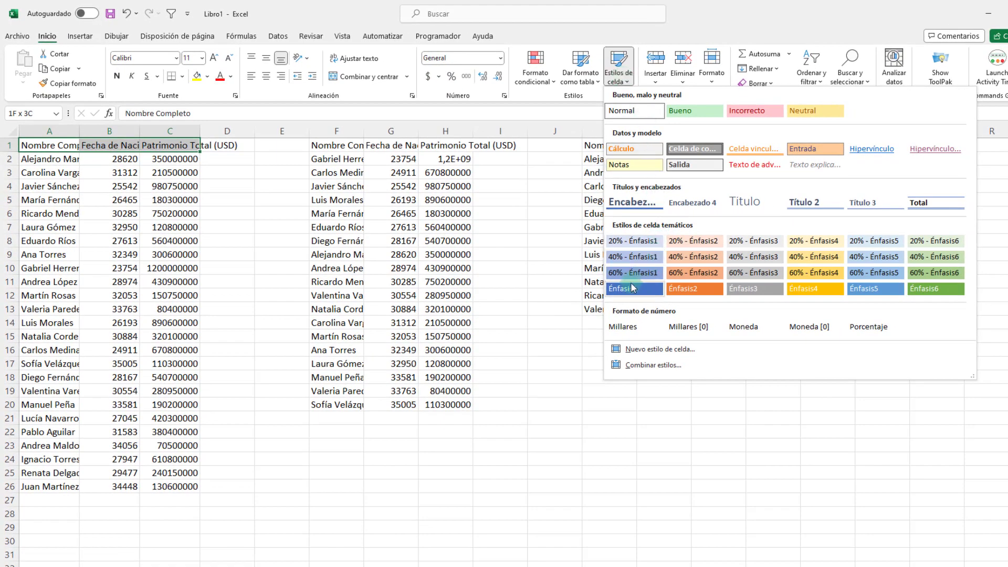
click(832, 289)
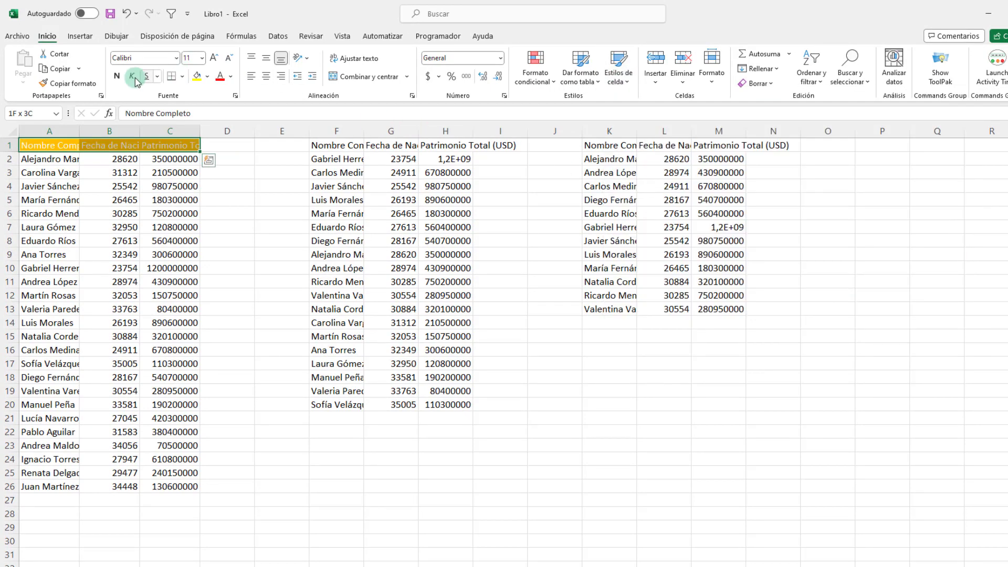
click(117, 76)
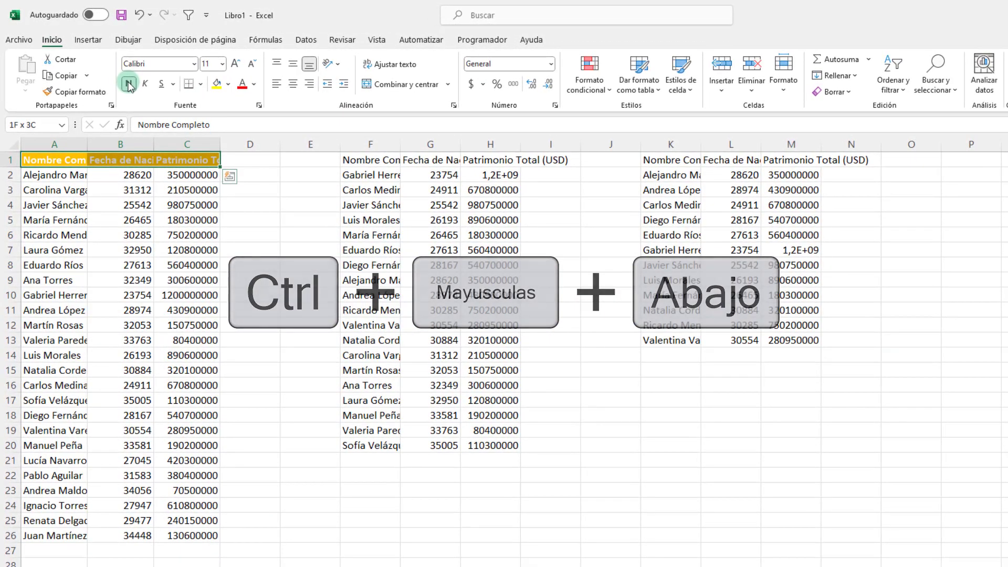
key(ctrl+shift+Down)
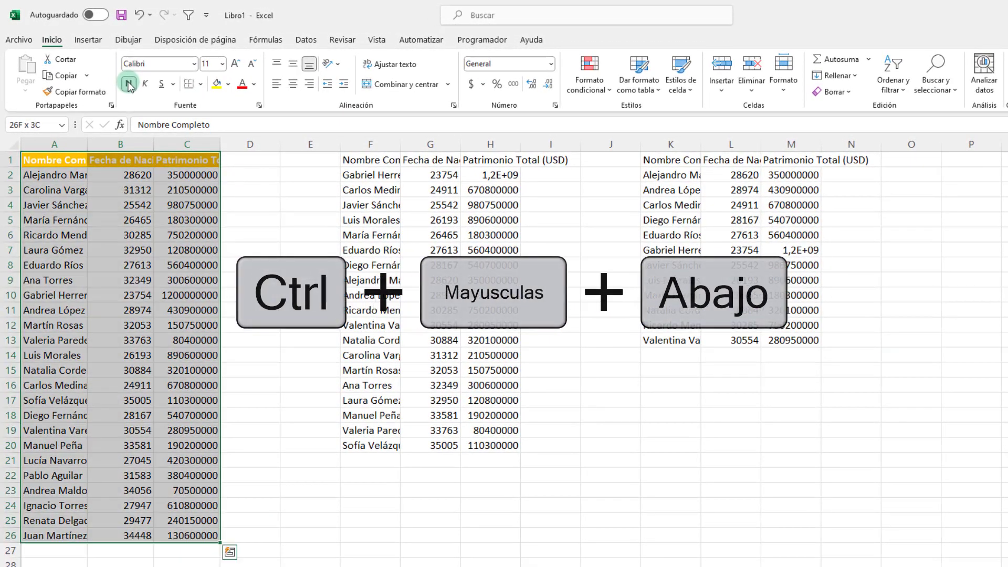
Apply Todos los bordes plus a Borde exterior grueso to A1:C26
click(201, 86)
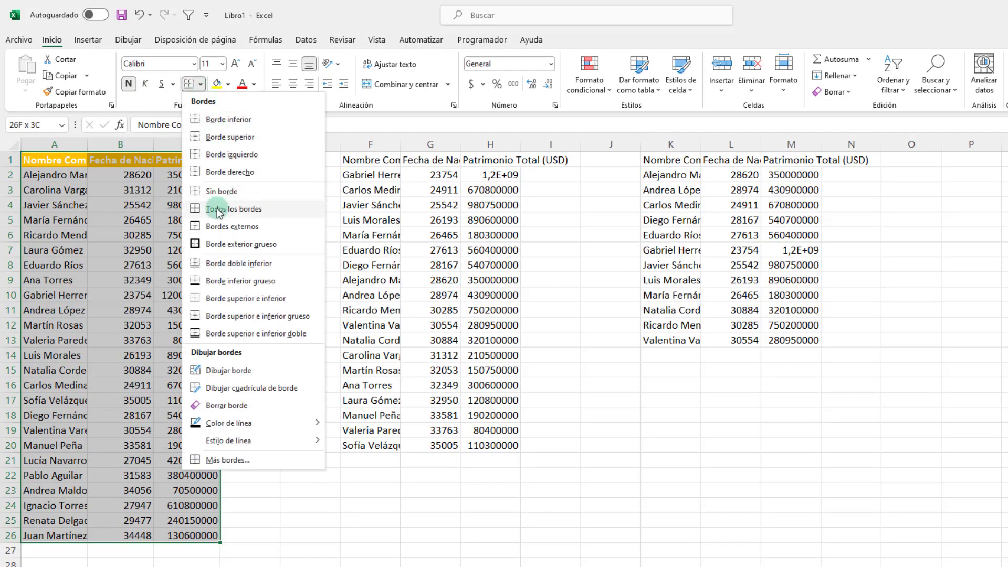
click(217, 210)
click(201, 85)
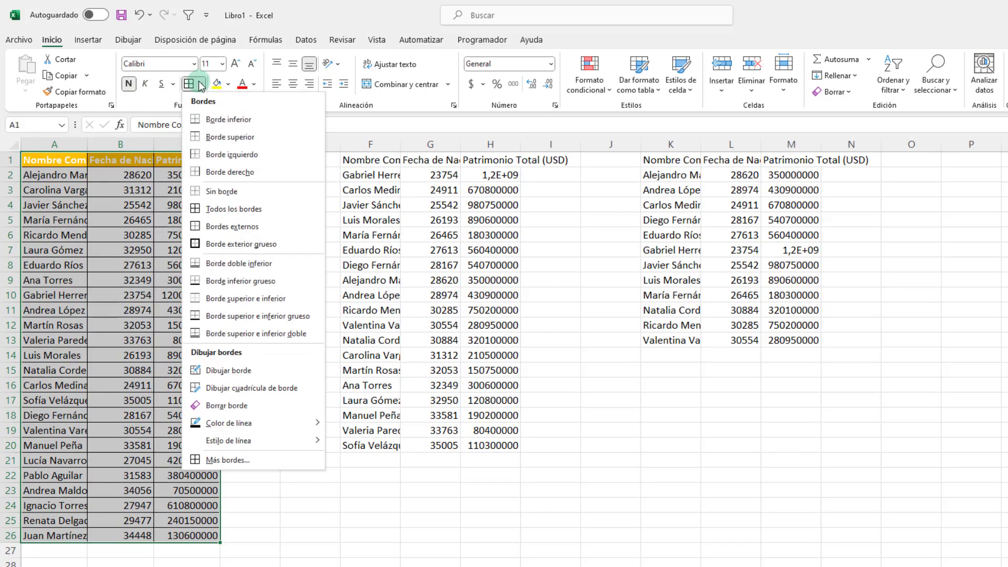
click(210, 244)
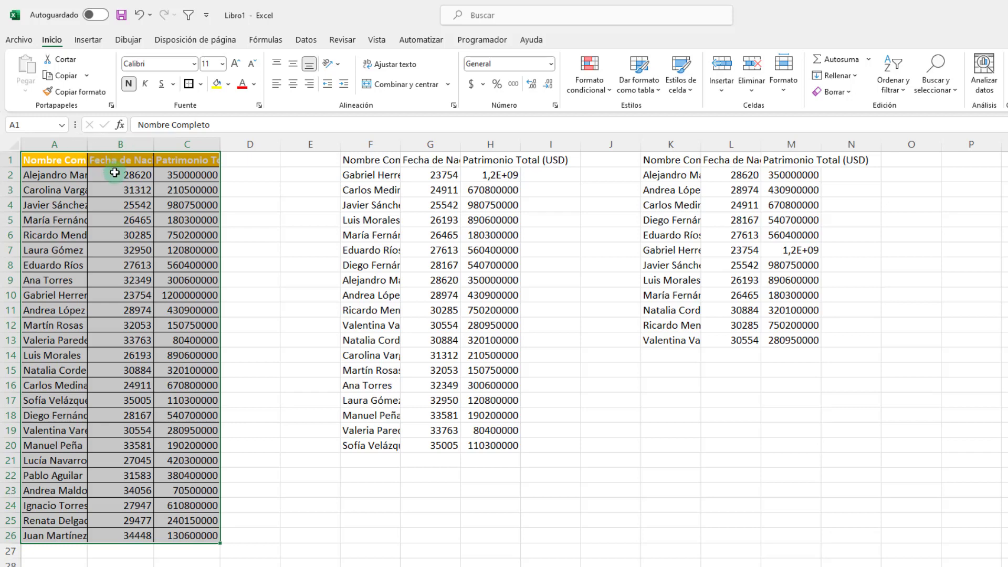
click(115, 172)
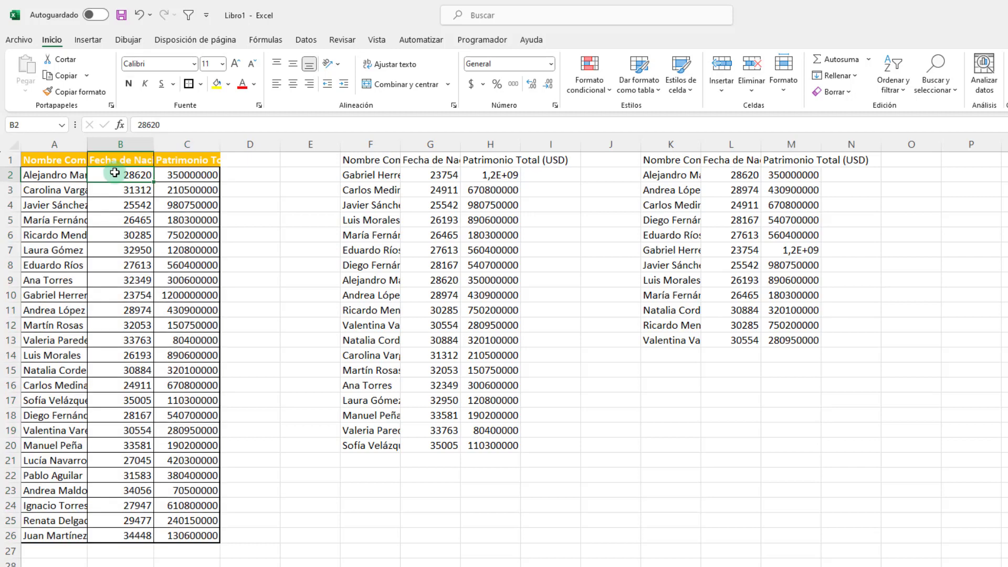
Format the birth dates in B2:B26 as short dates like 10/05/1978
key(ctrl+shift+Down)
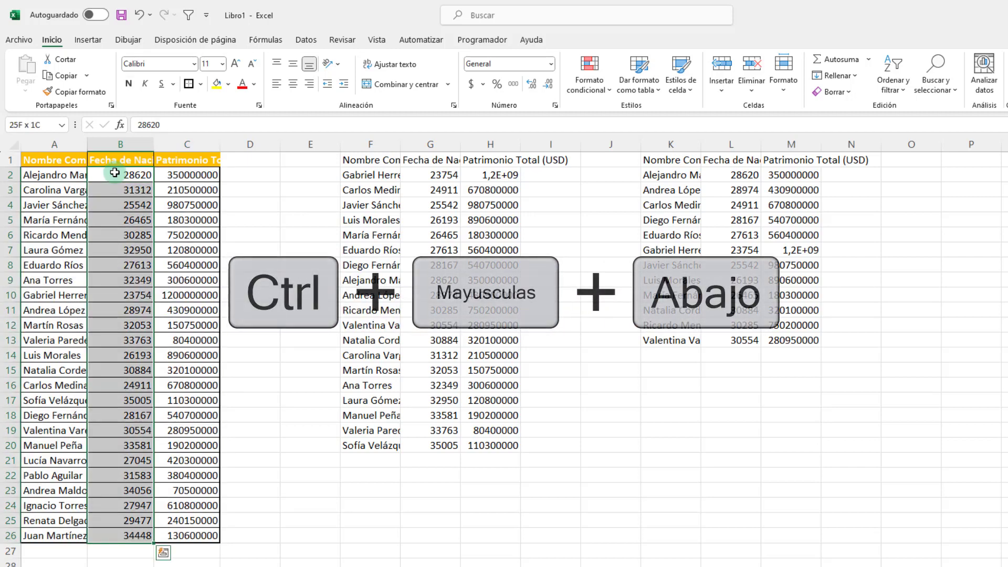
click(551, 64)
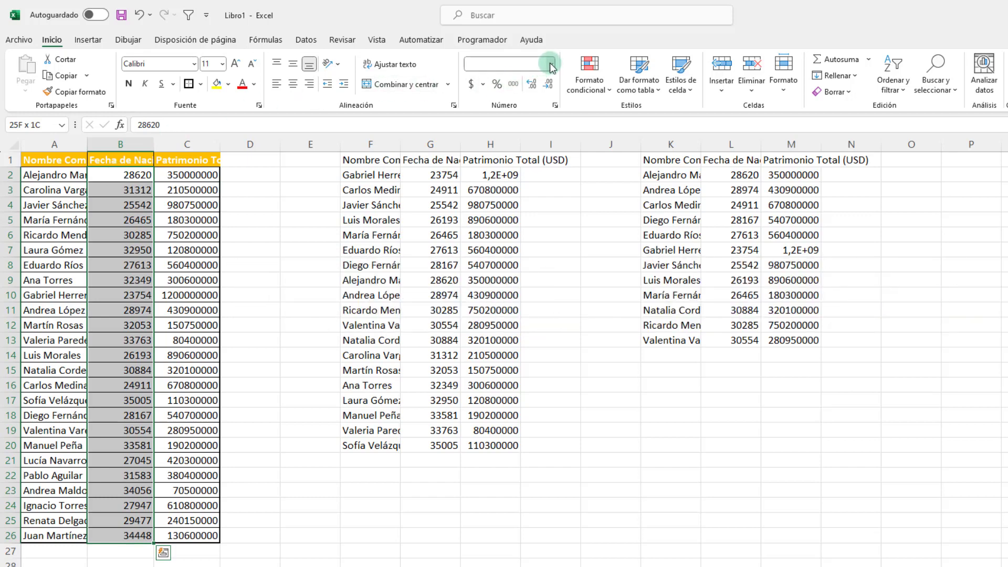
click(533, 238)
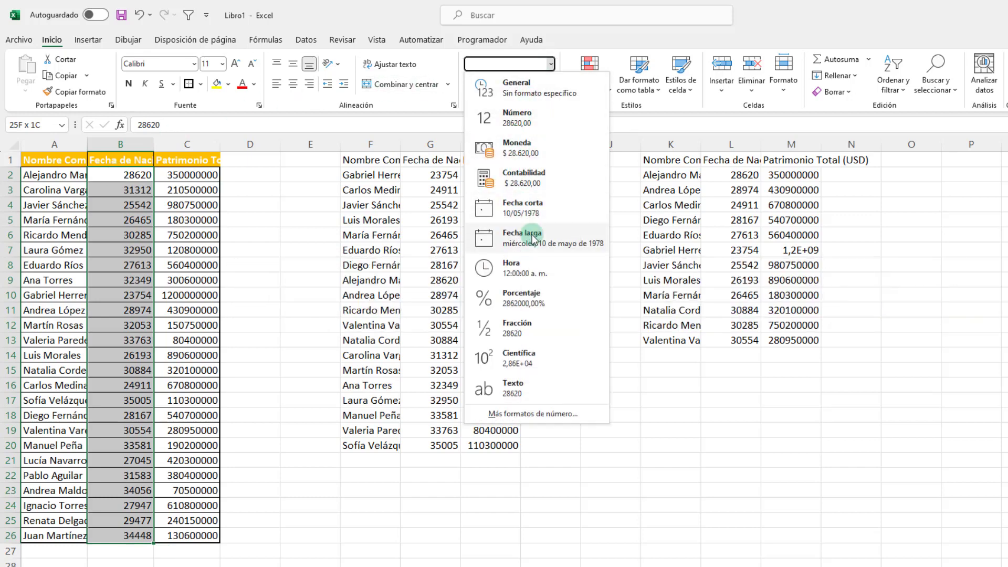
click(522, 208)
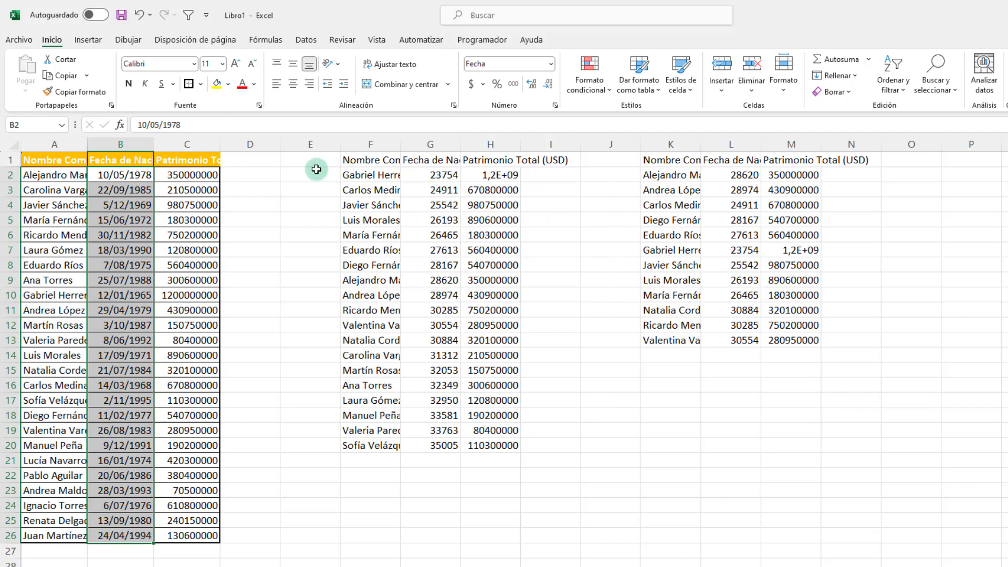
click(188, 175)
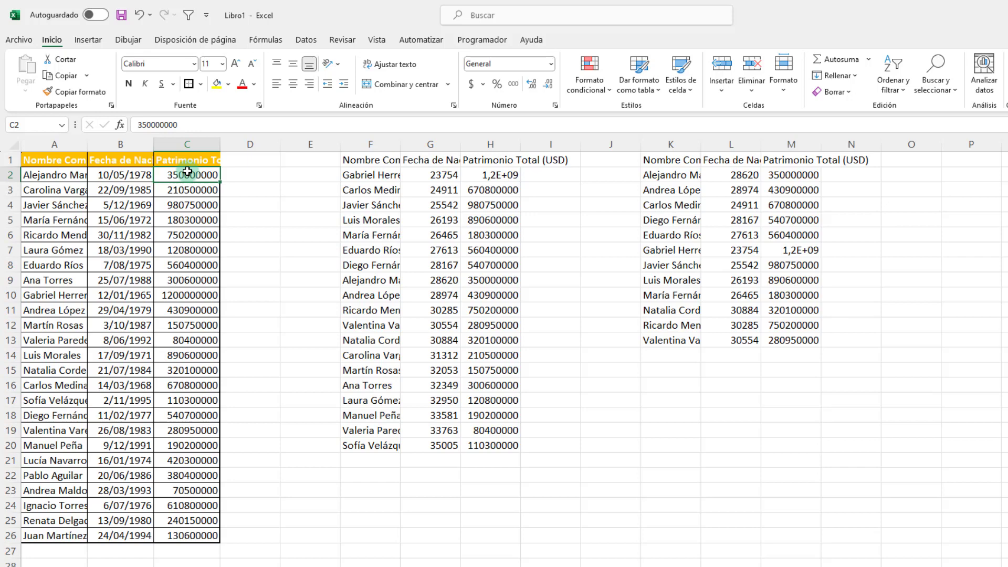
Format C2:C26 as Moneda with 0 decimals and the $ Inglés (Estados Unidos) symbol
key(ctrl+shift+Down)
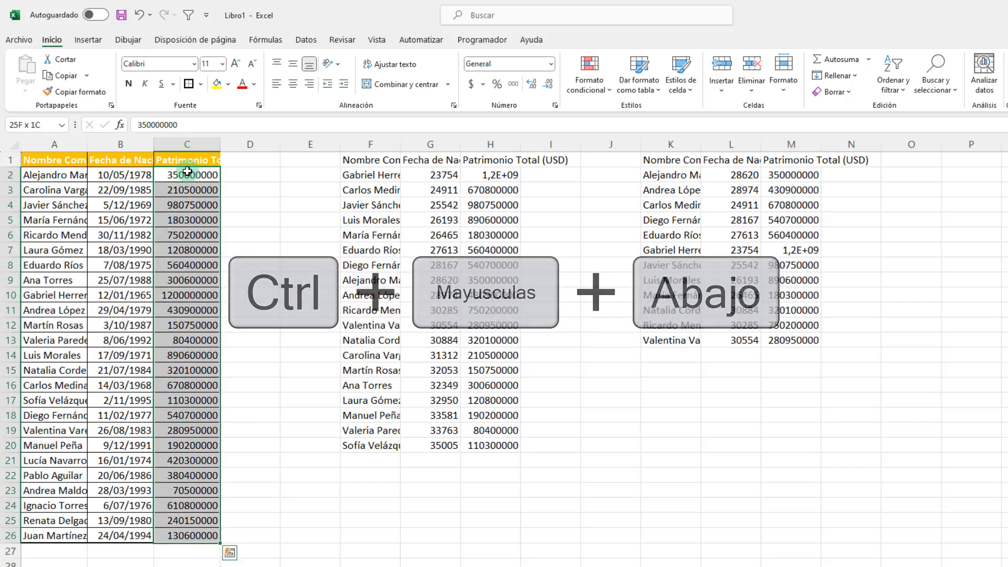
click(551, 64)
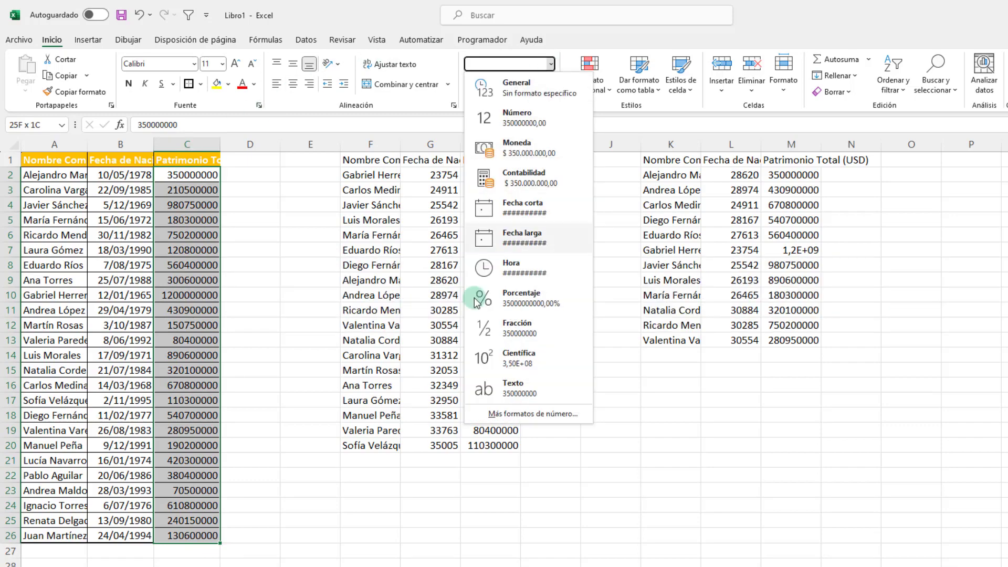
click(493, 412)
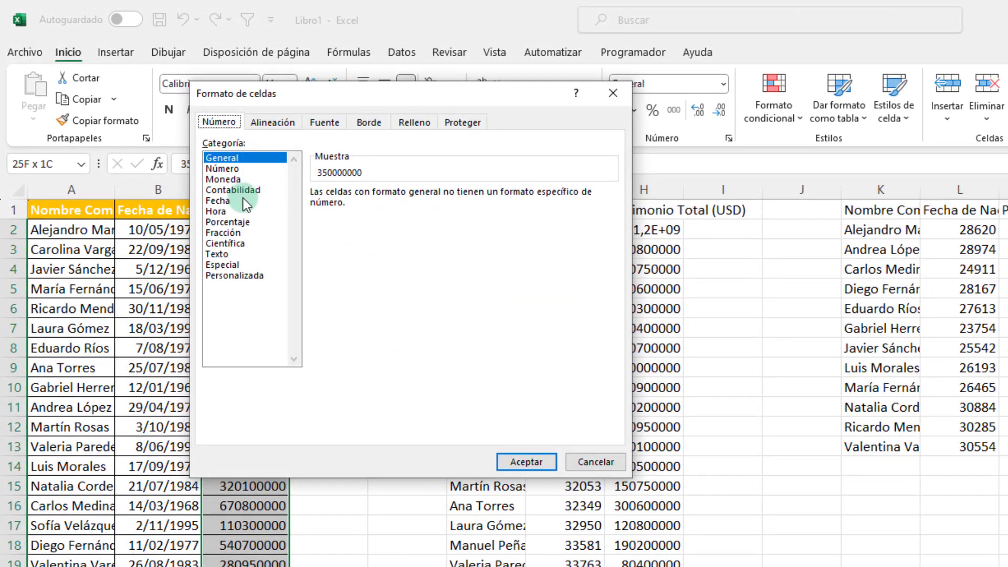
click(243, 180)
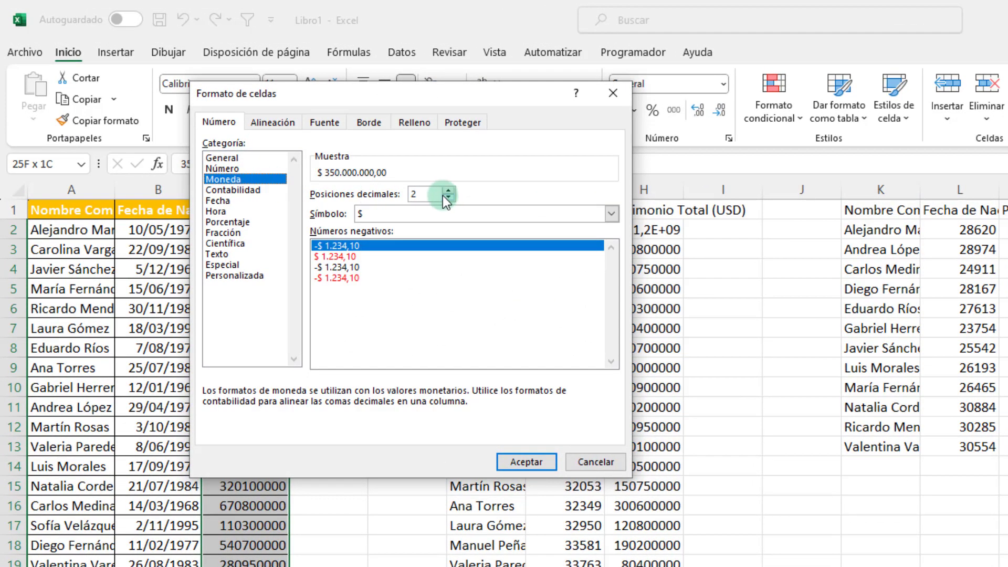
click(448, 198)
click(449, 198)
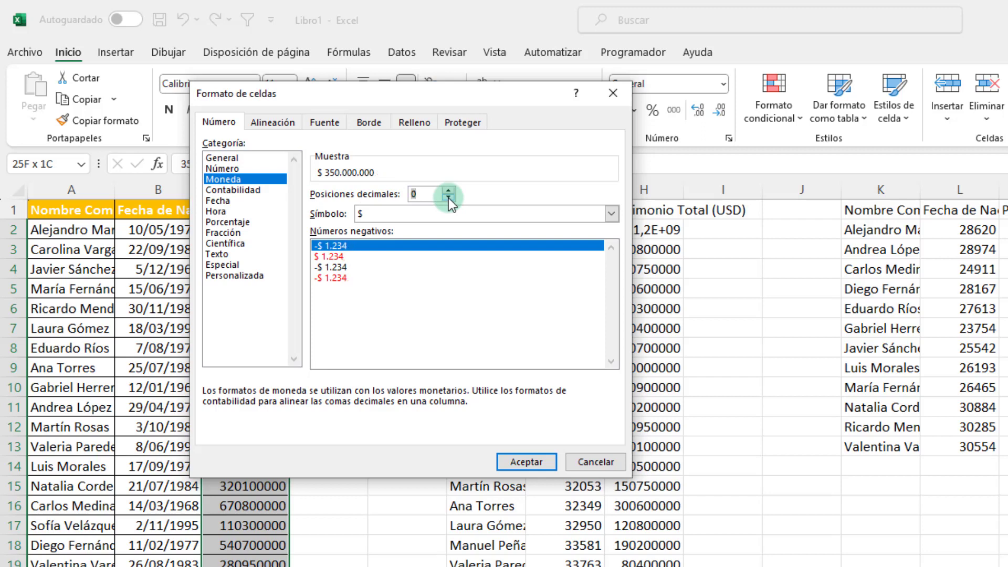
click(611, 213)
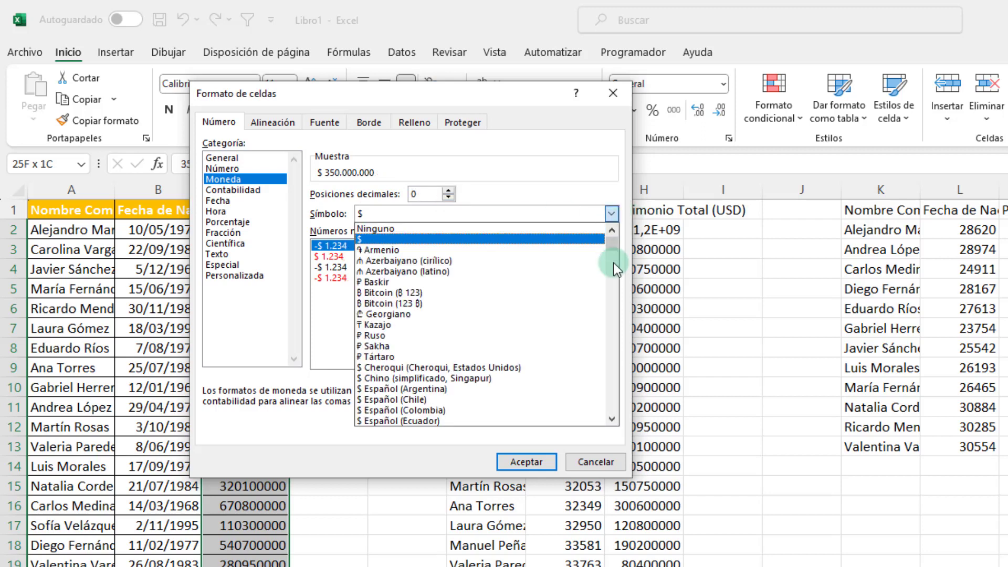
drag(613, 247, 612, 254)
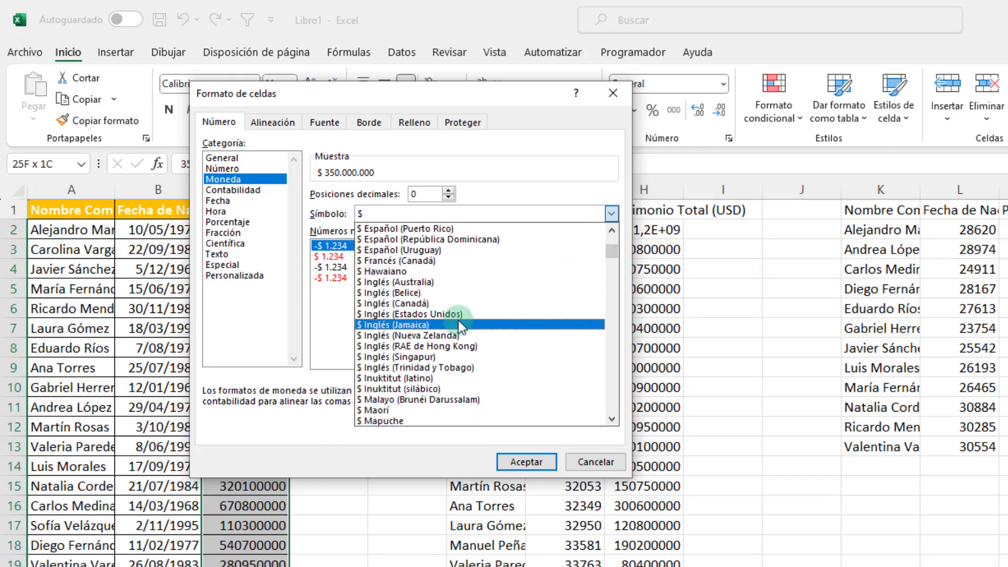
click(445, 314)
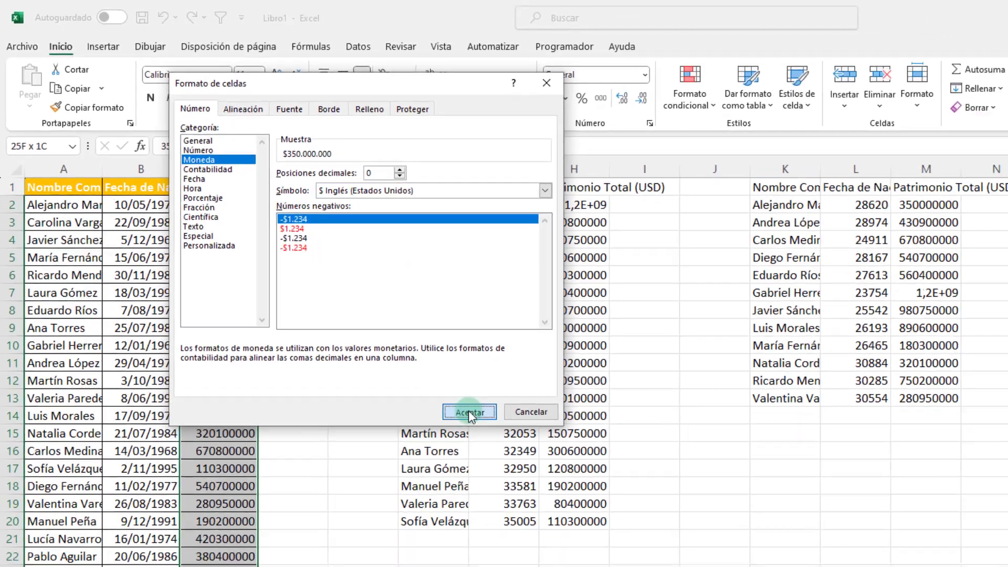
click(527, 461)
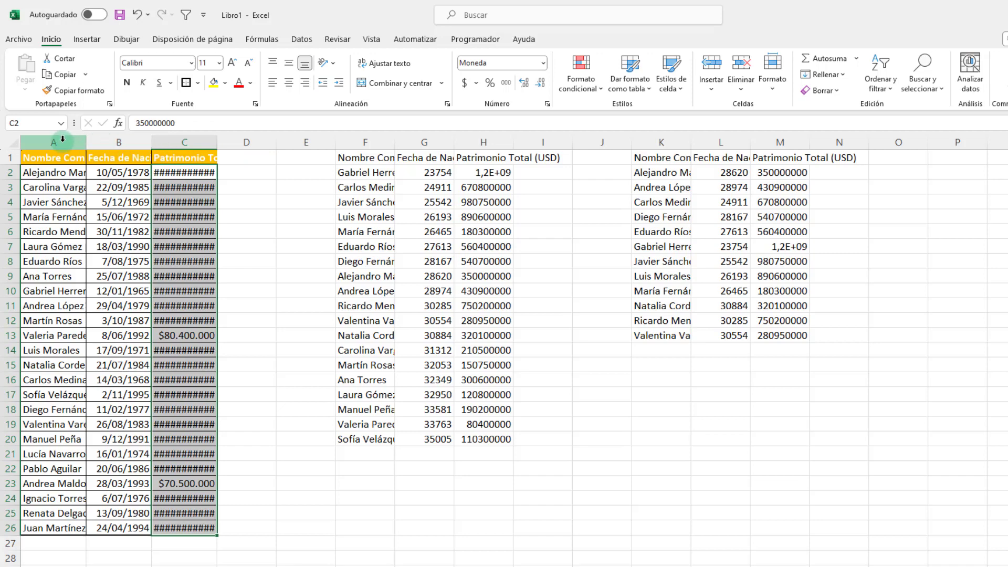
Autofit columns A to C so names and dollar amounts display fully, then return to A1
drag(63, 139, 154, 141)
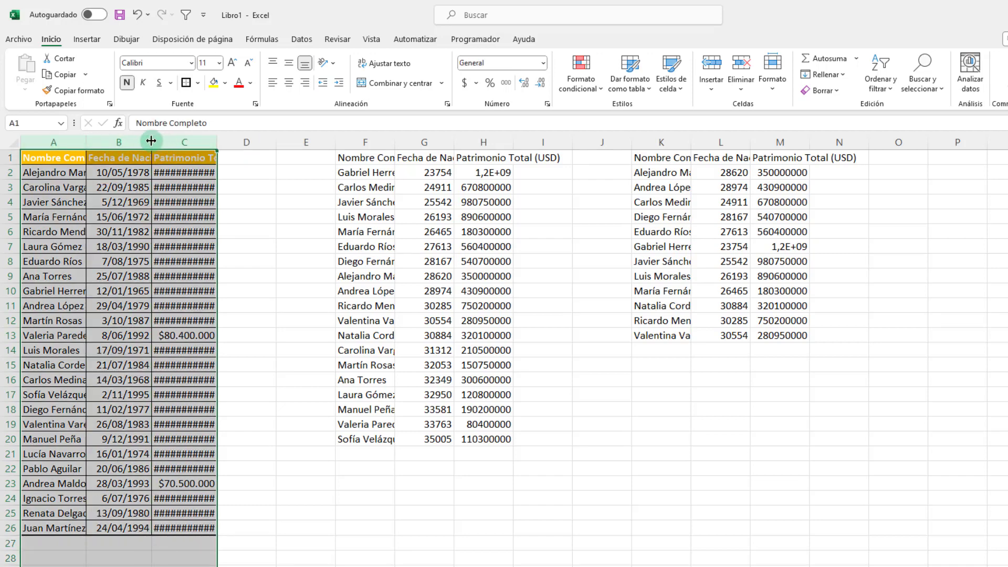
double_click(151, 138)
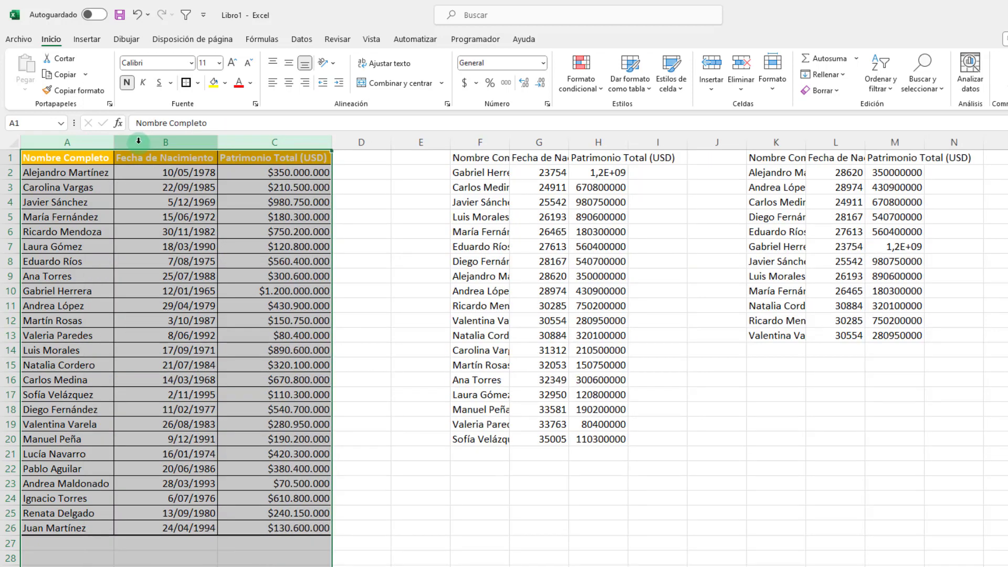
click(81, 160)
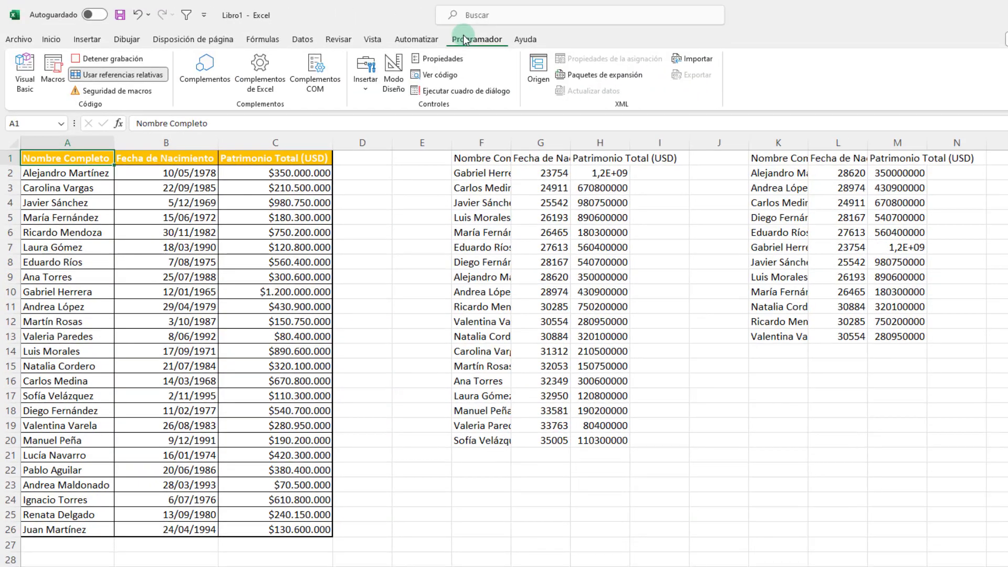
Stop the FORMATO_DATOS recording and select F1 of the second table
click(143, 61)
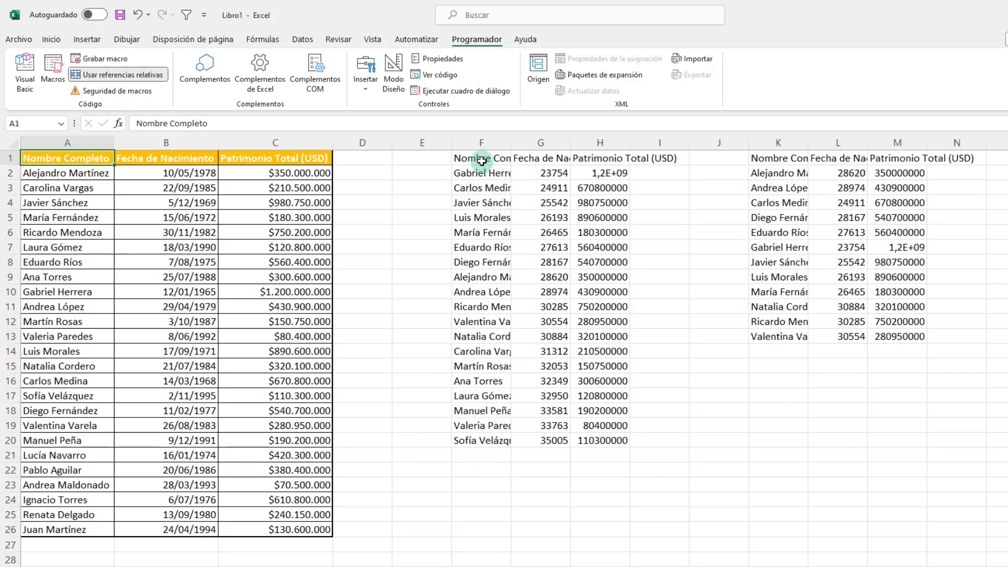
click(482, 159)
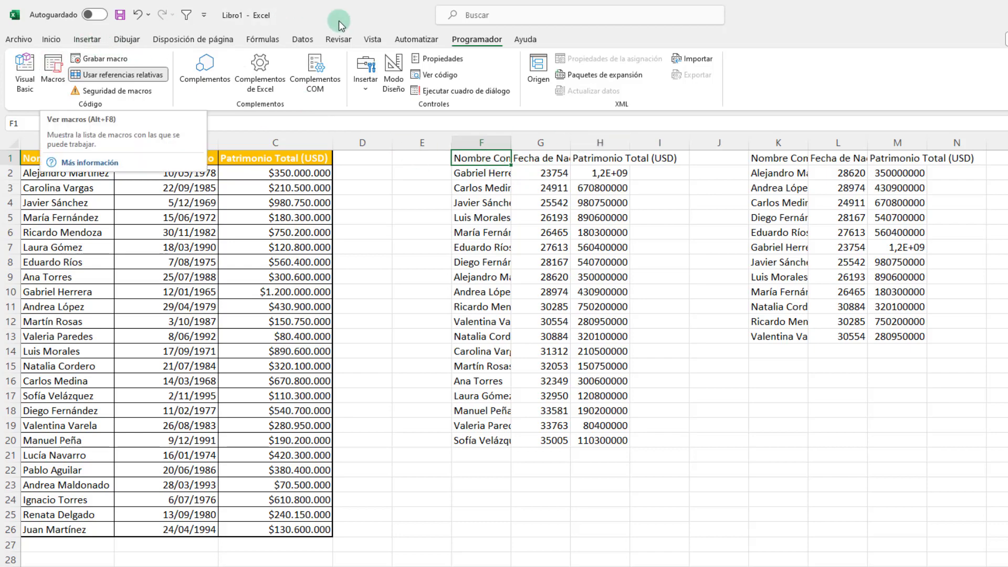
Run FORMATO_DATOS from Vista > Macros > Ver macros on the F1:H20 table
click(368, 40)
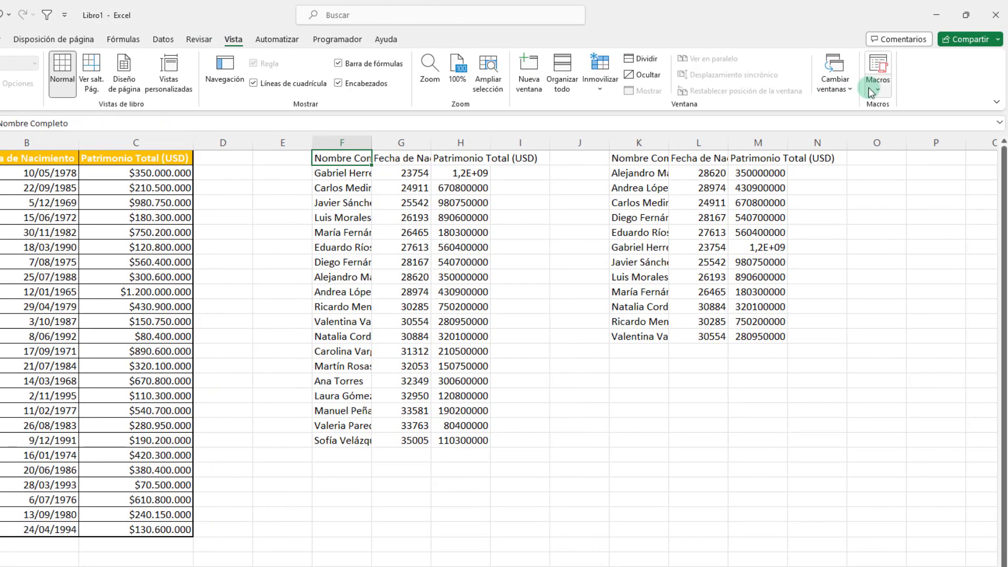
click(877, 78)
click(893, 108)
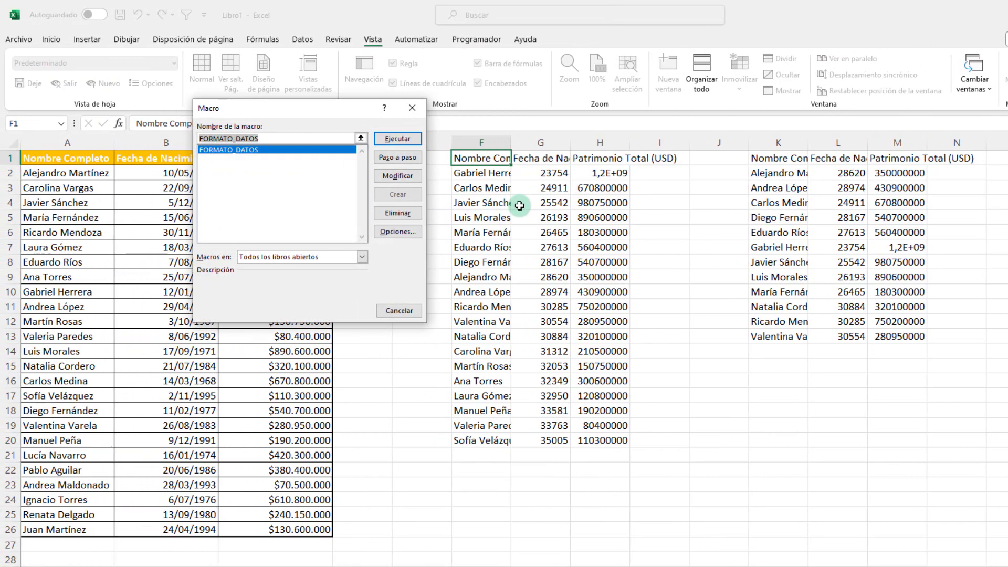
click(403, 137)
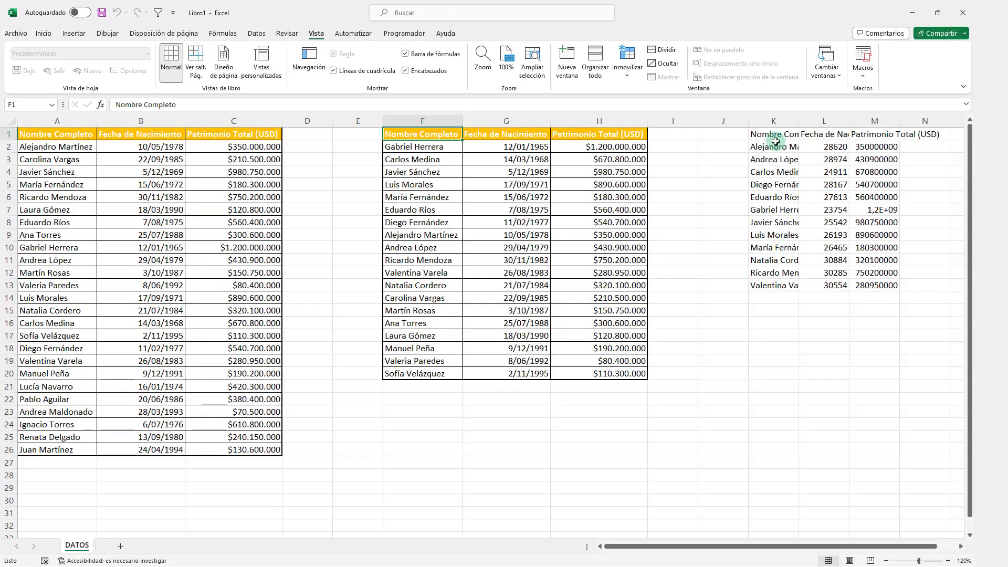
Run the FORMATO_DATOS macro from cell K1 to format the third table K1:M13
click(773, 137)
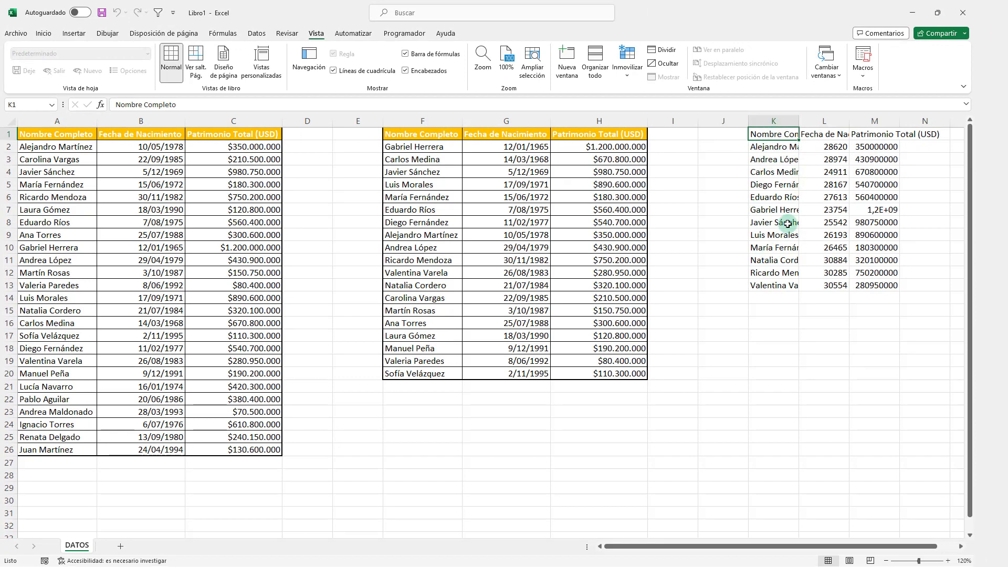
click(863, 65)
click(881, 91)
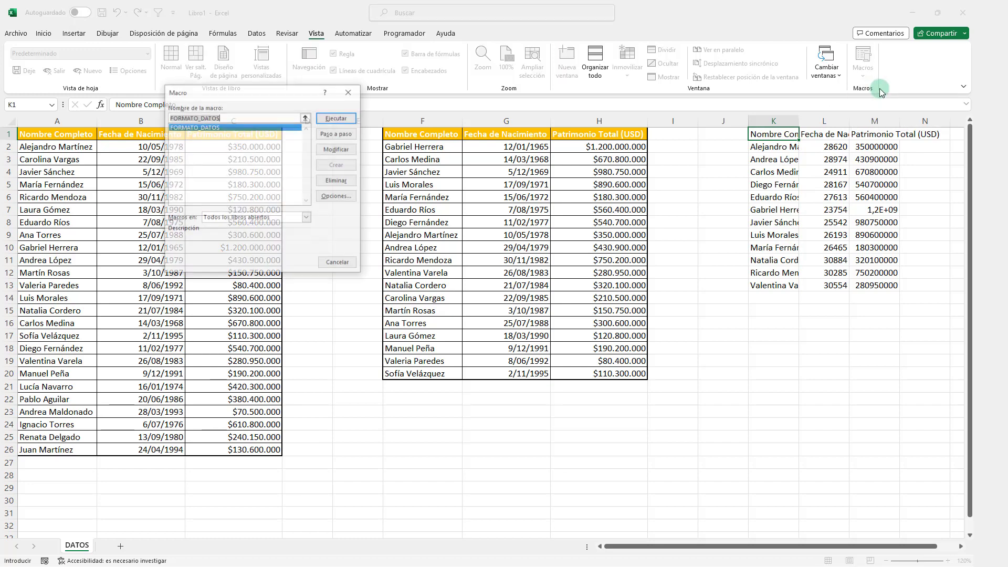
click(336, 118)
scroll(820, 351, right, 3)
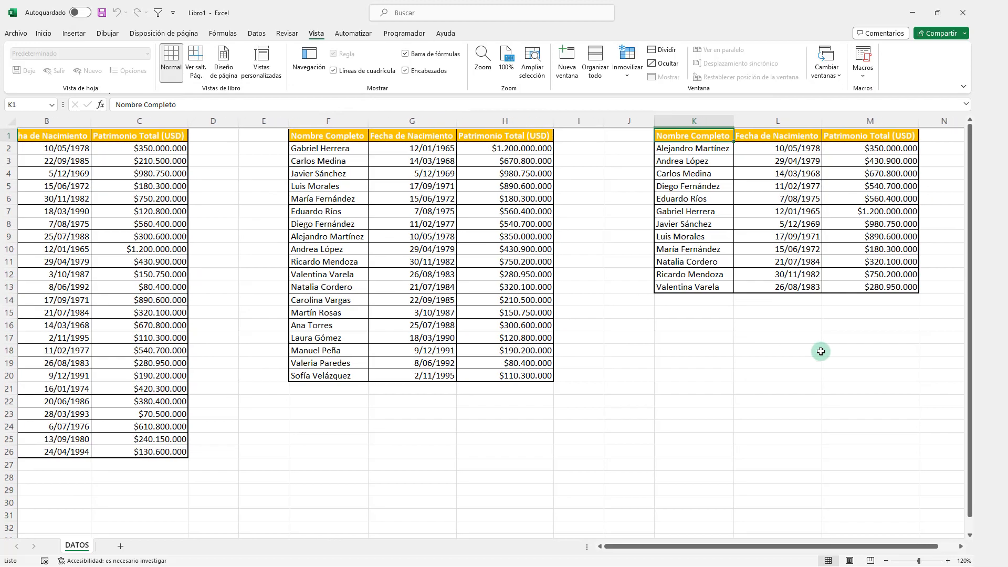